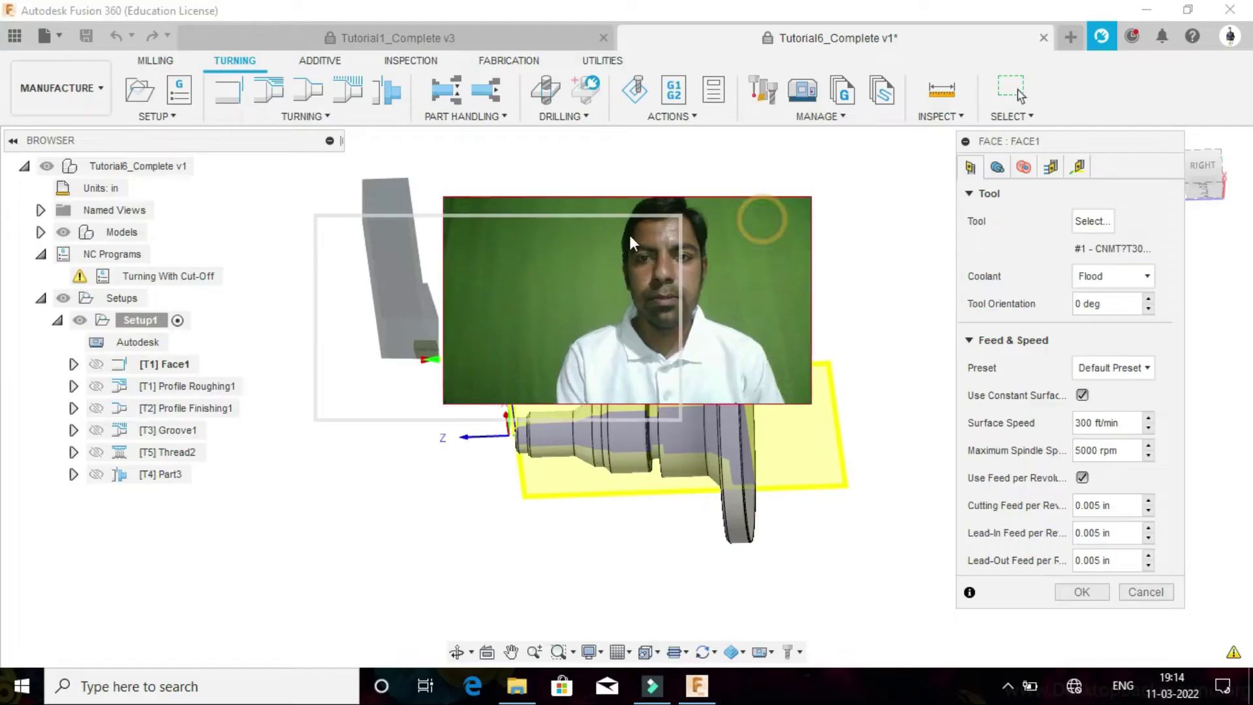
drag(630, 242, 881, 408)
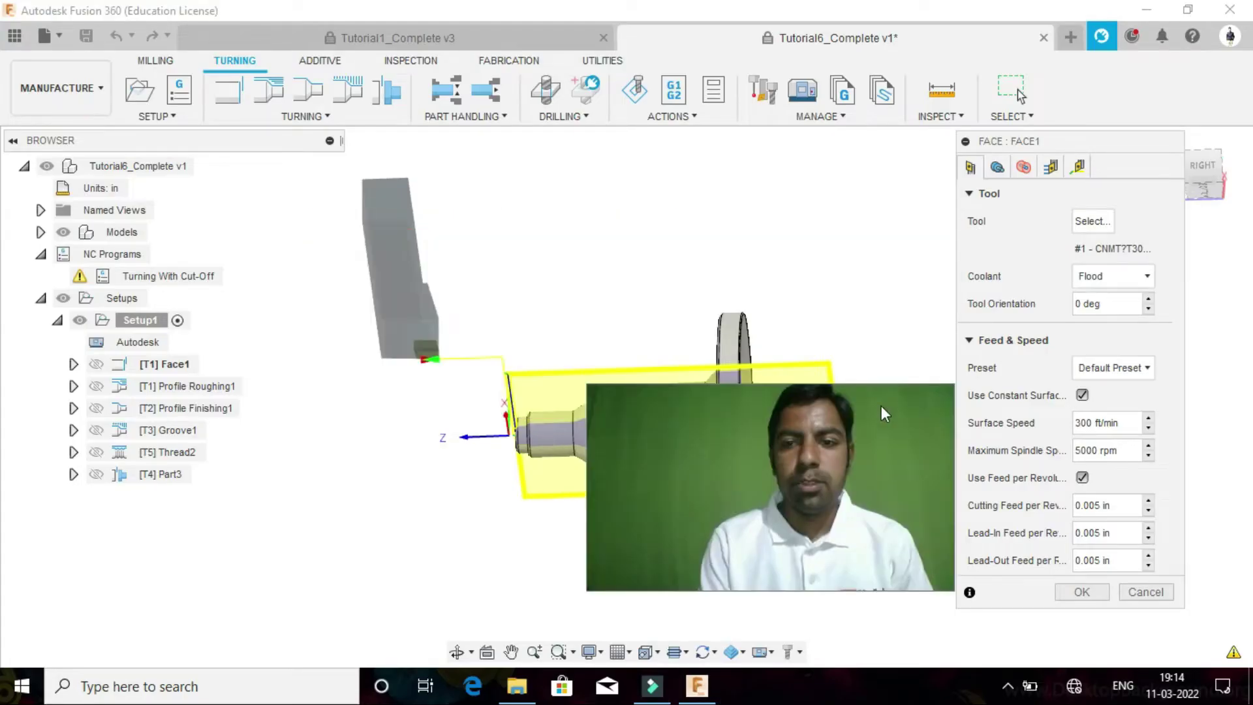
mouse_move(880, 410)
mouse_down()
mouse_move(1133, 449)
mouse_move(1195, 441)
mouse_up()
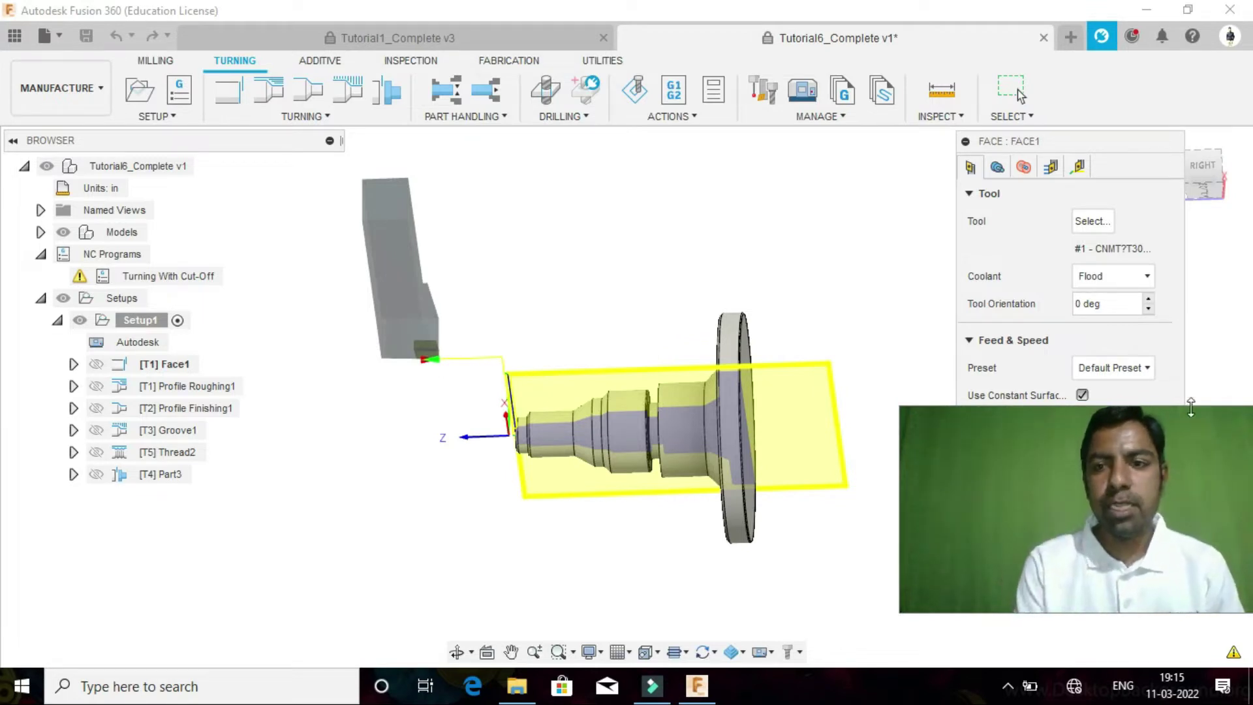
click(1174, 393)
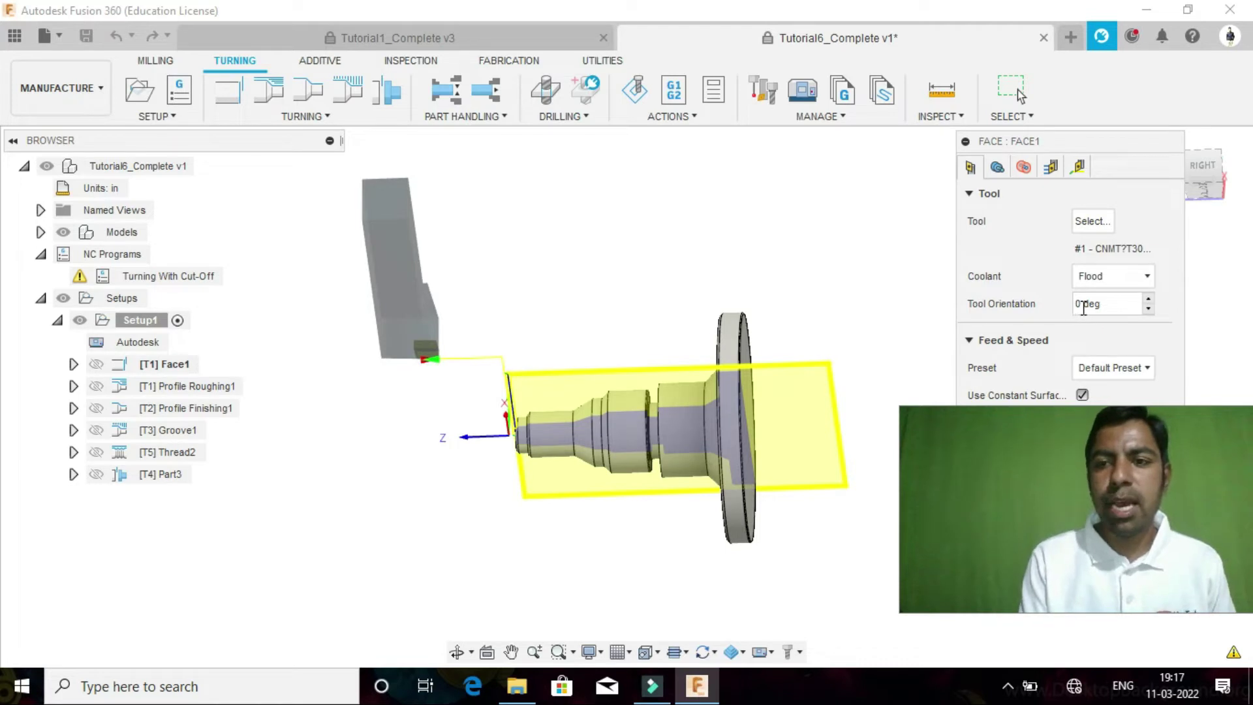
double_click(1081, 305)
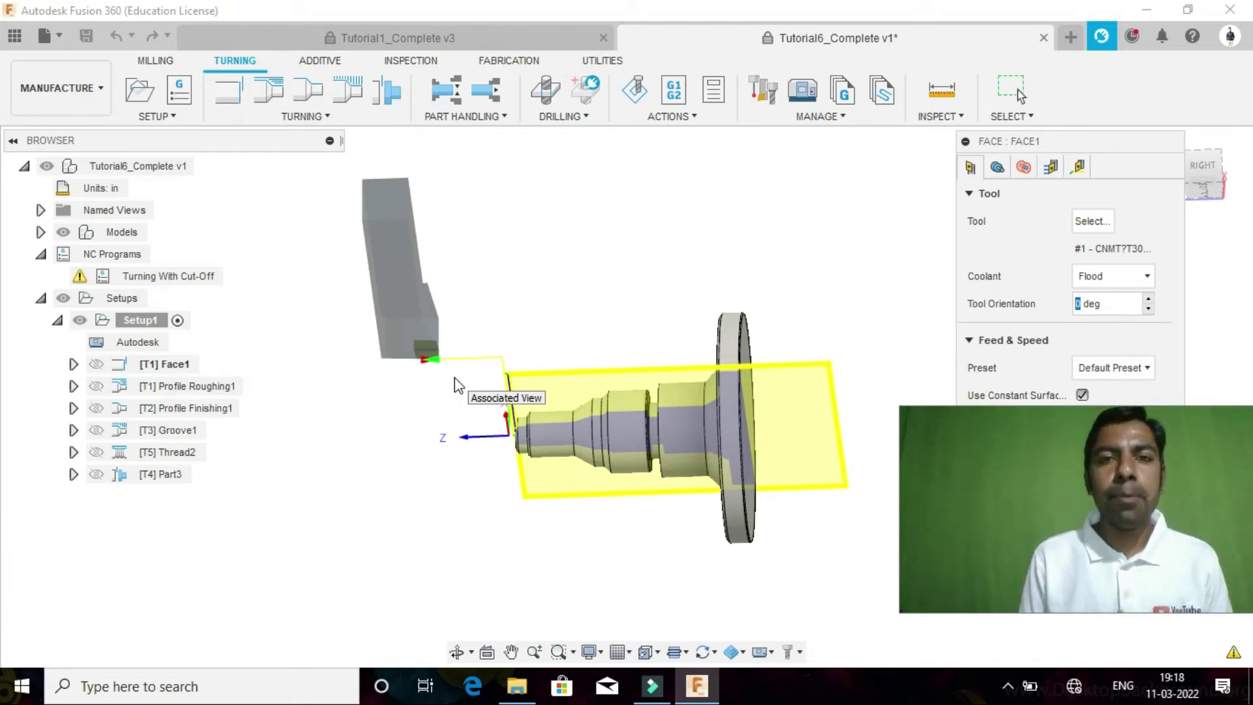
Step: Preview Face1 tool orientations of 14, 15 and 23 deg, then clear the angle
key(BackSpace)
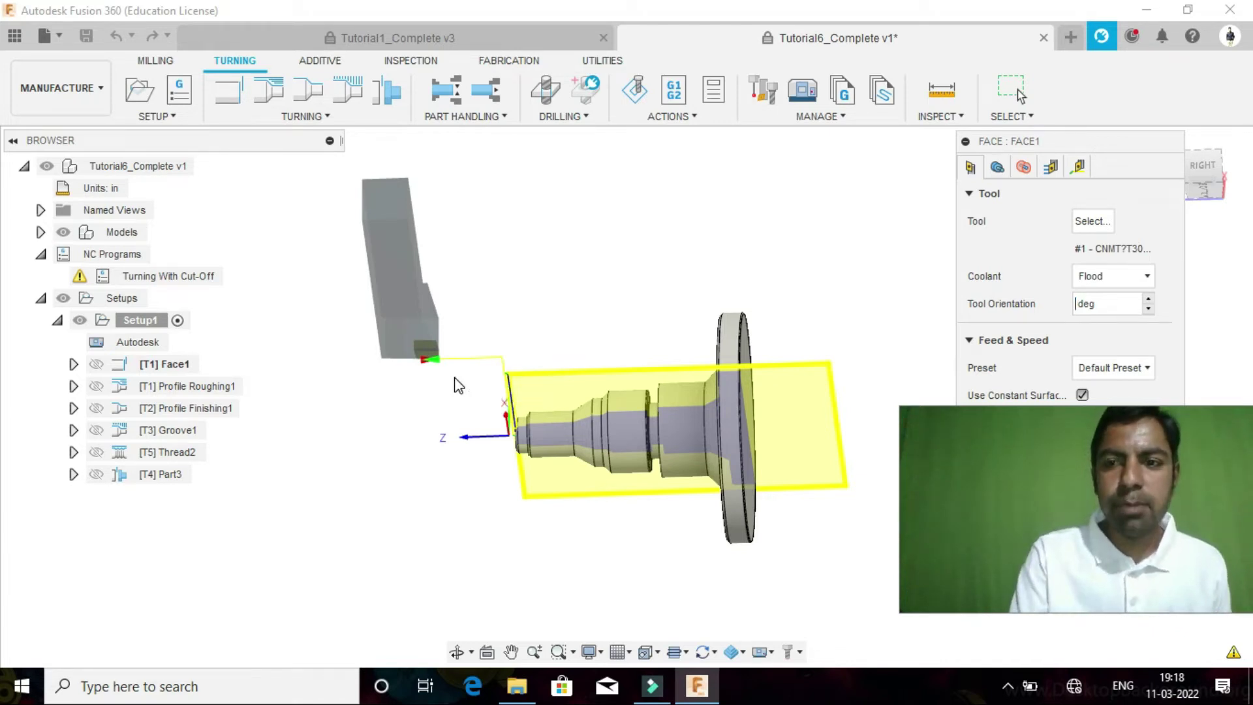
text(1)
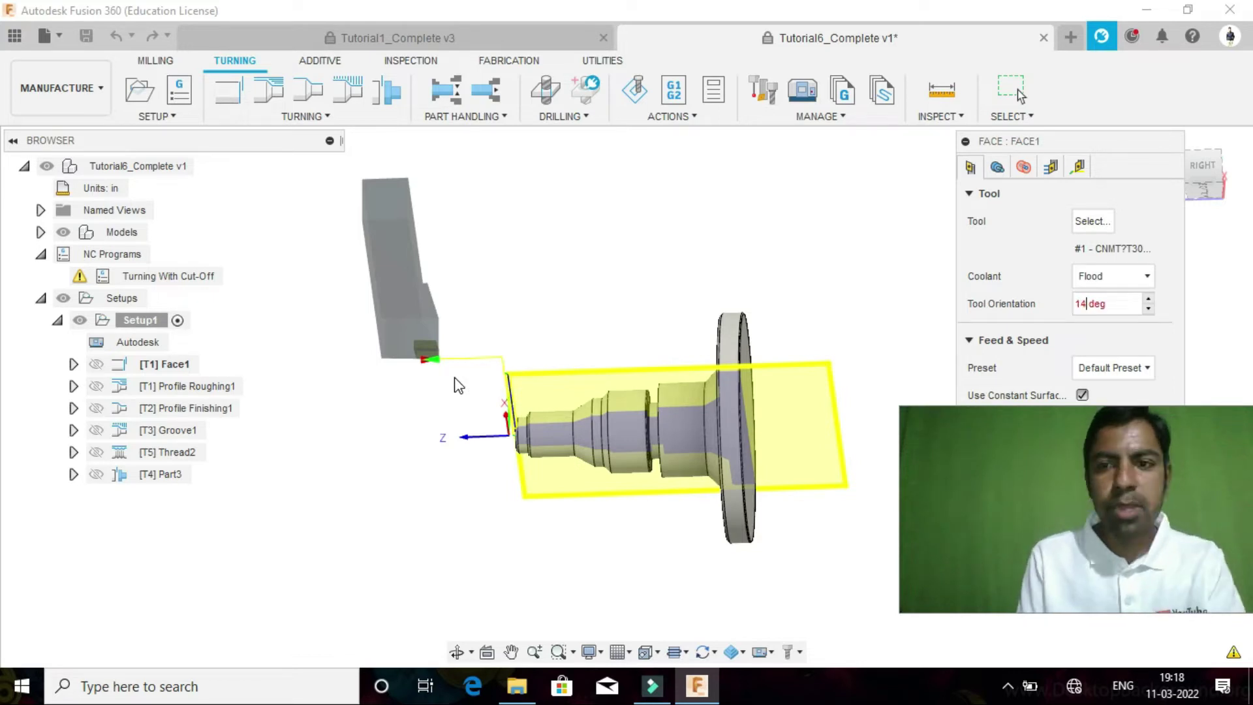
text(4)
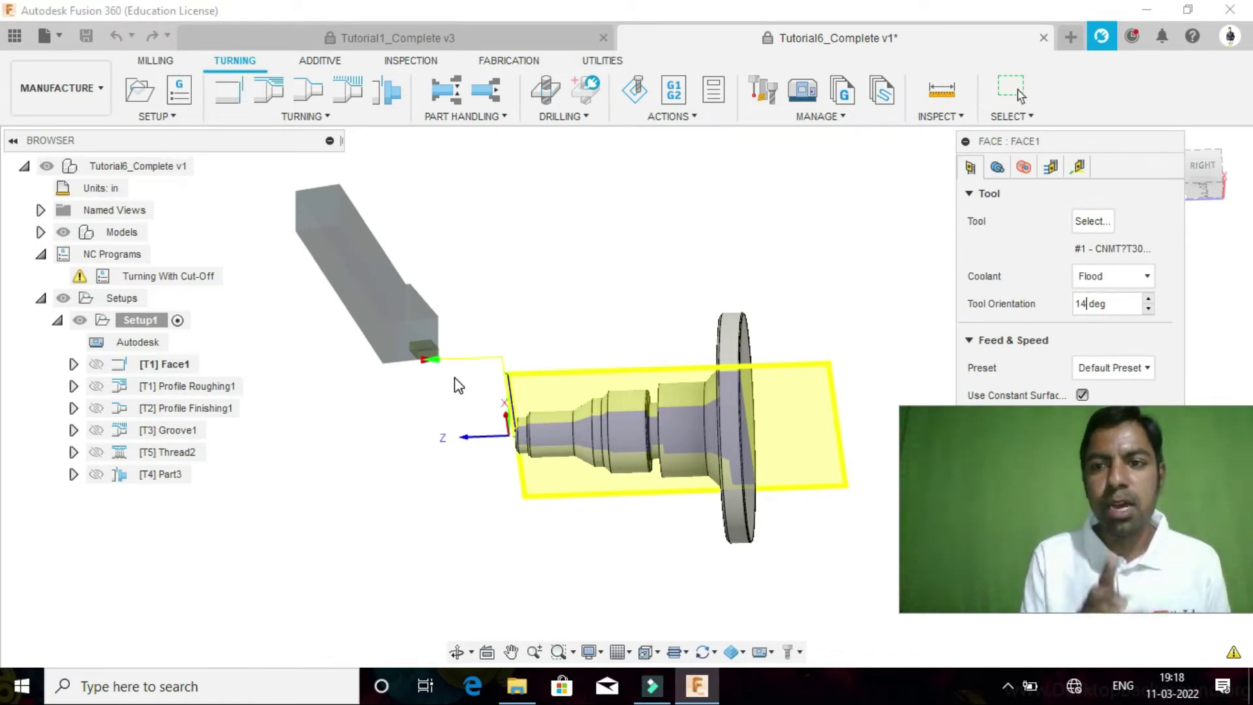
key(BackSpace)
key(BackSpace)
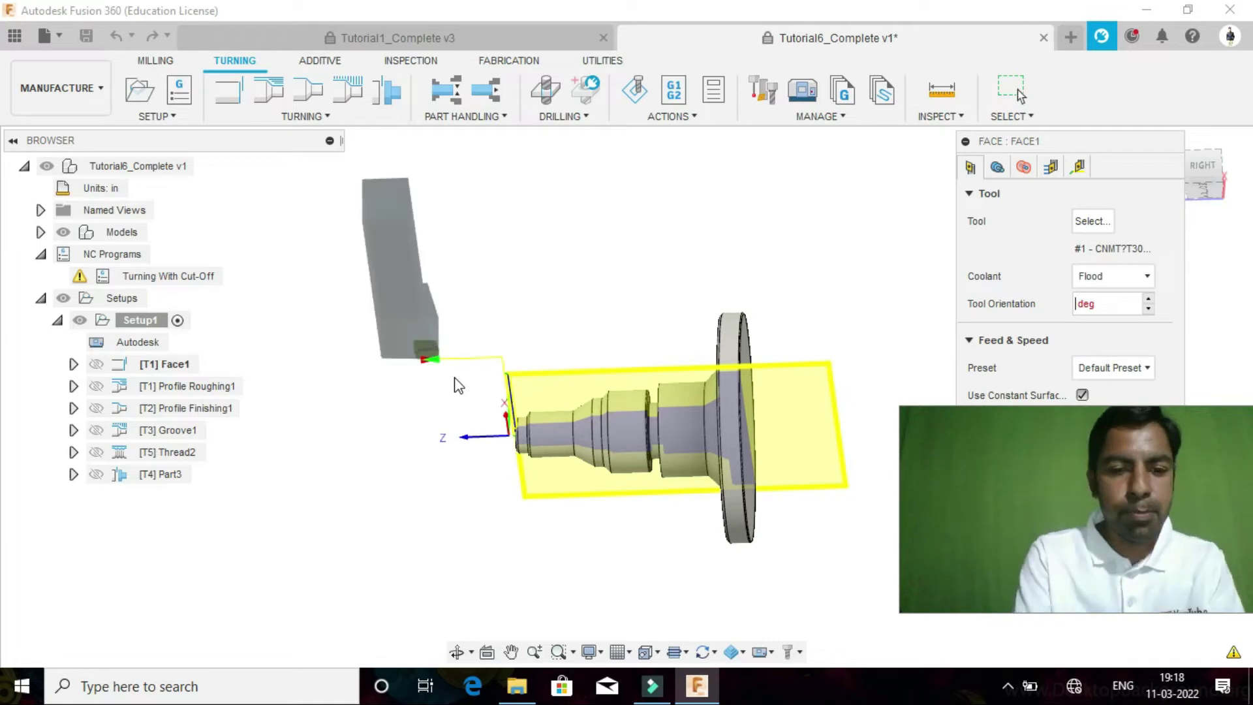
text(15)
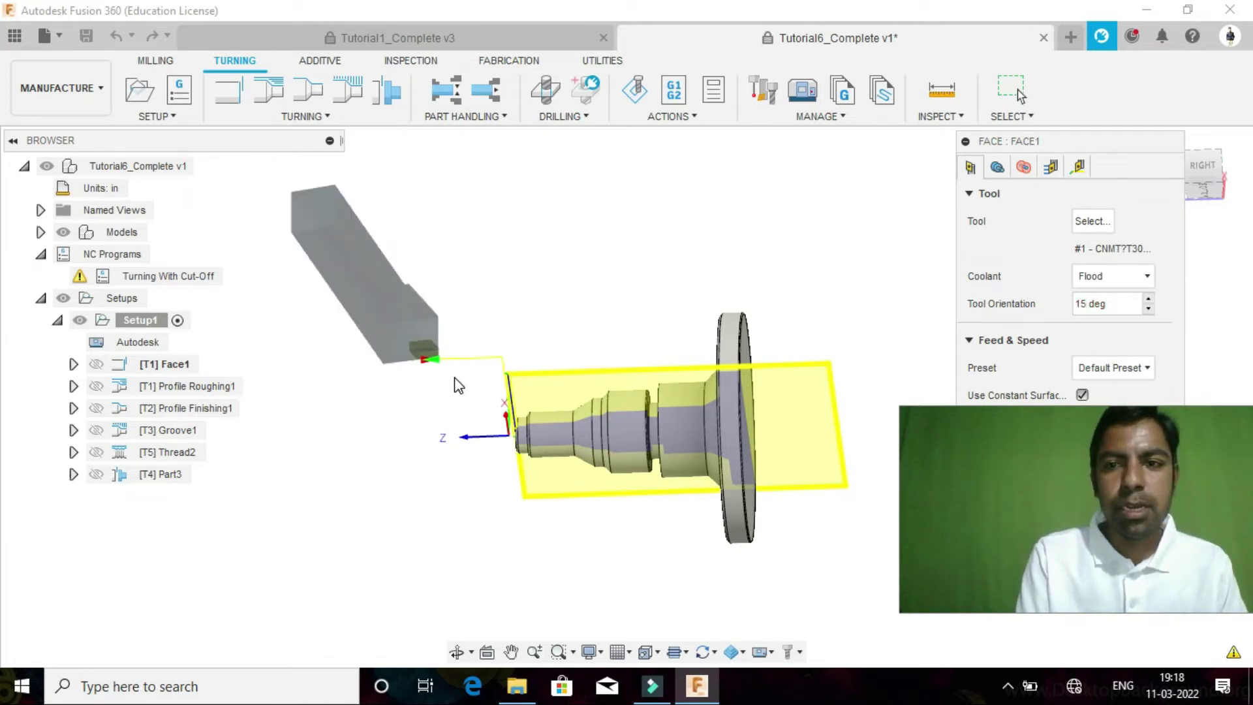
key(BackSpace)
key(BackSpace)
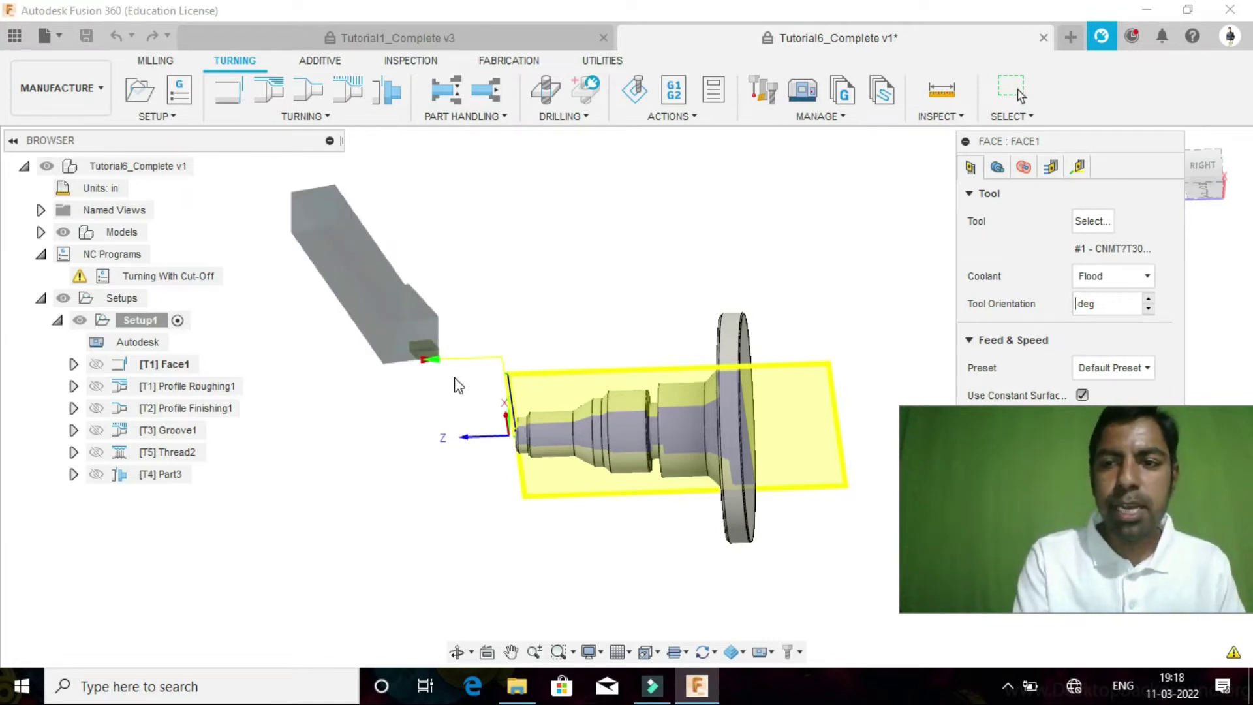
text(23)
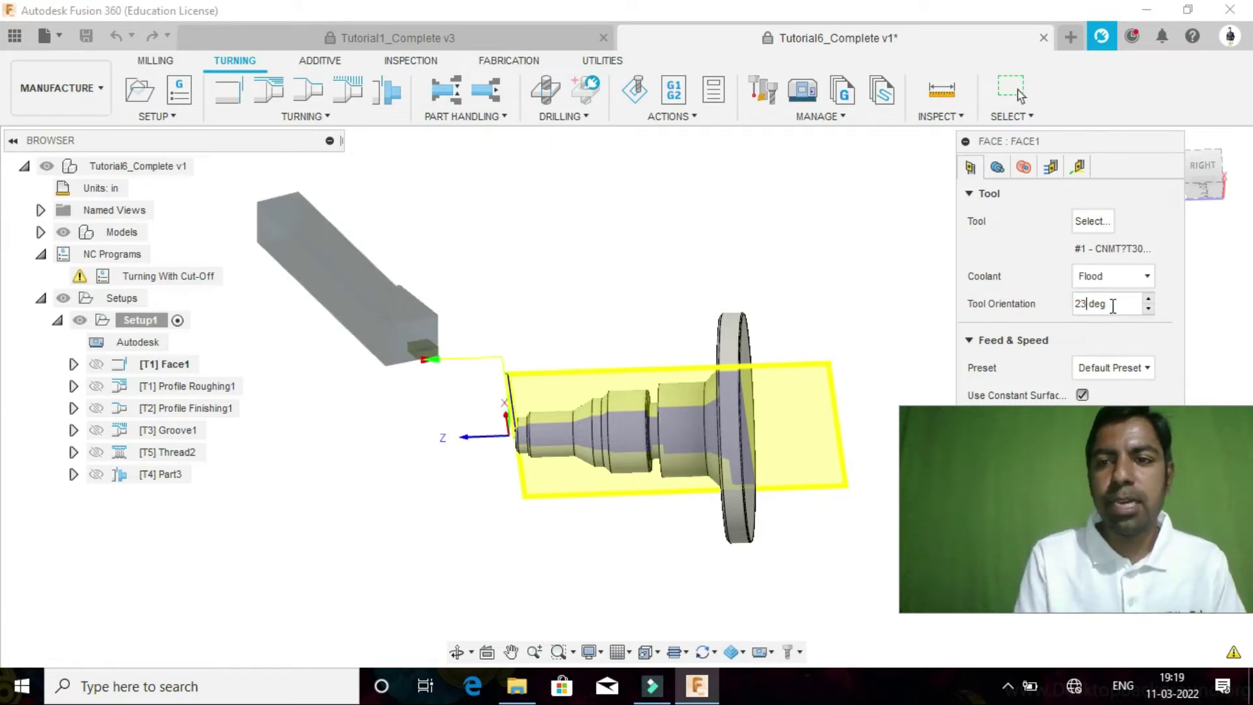
click(1077, 306)
double_click(1078, 305)
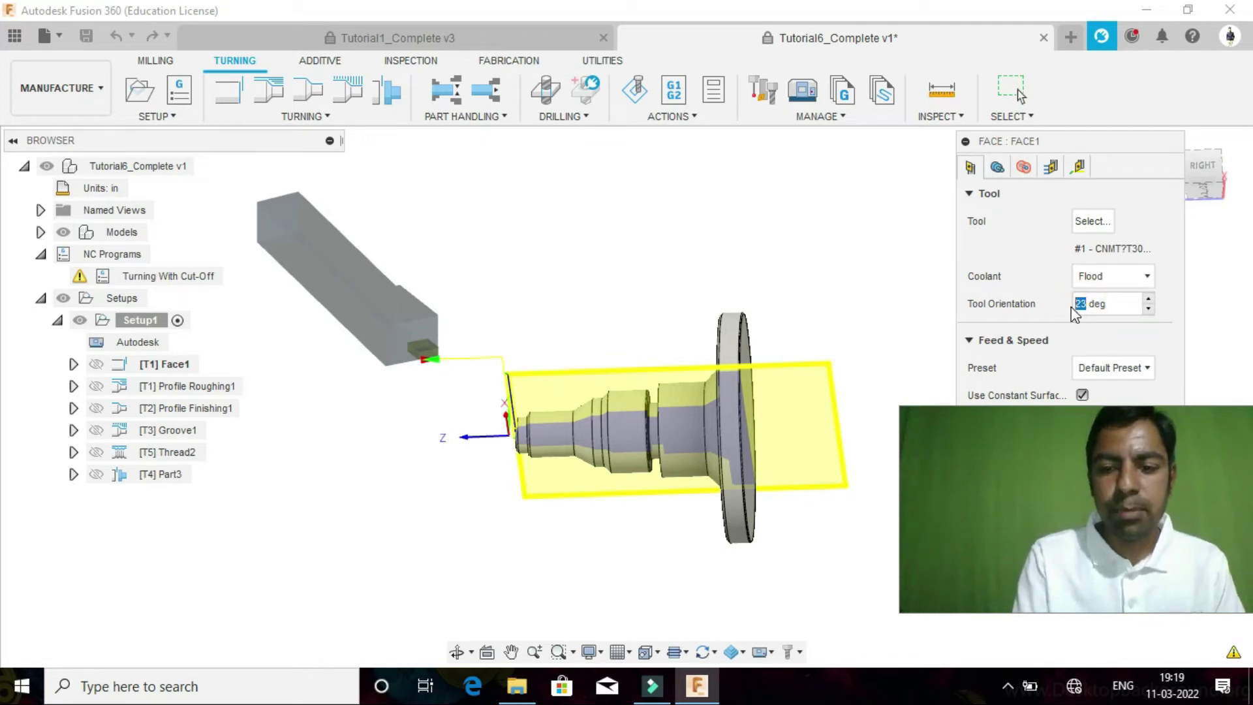
key(BackSpace)
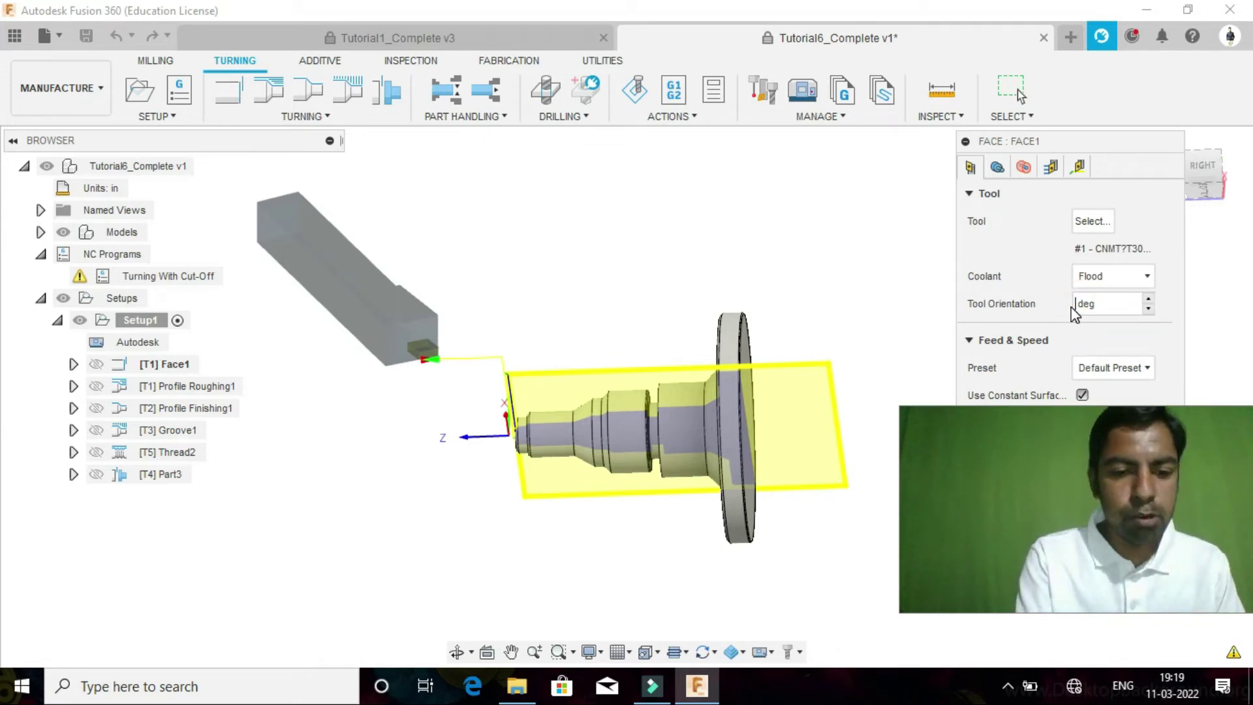
Step: Enter 45 deg as the Face1 tool orientation
text(45)
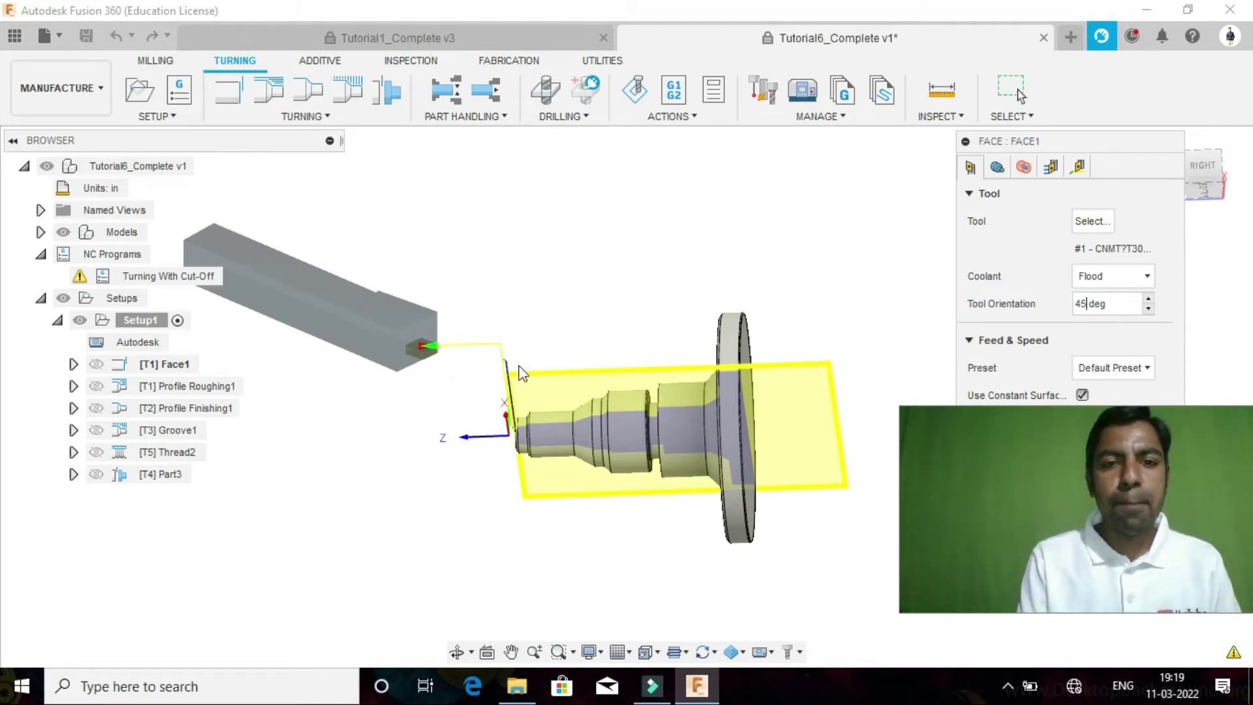
click(539, 400)
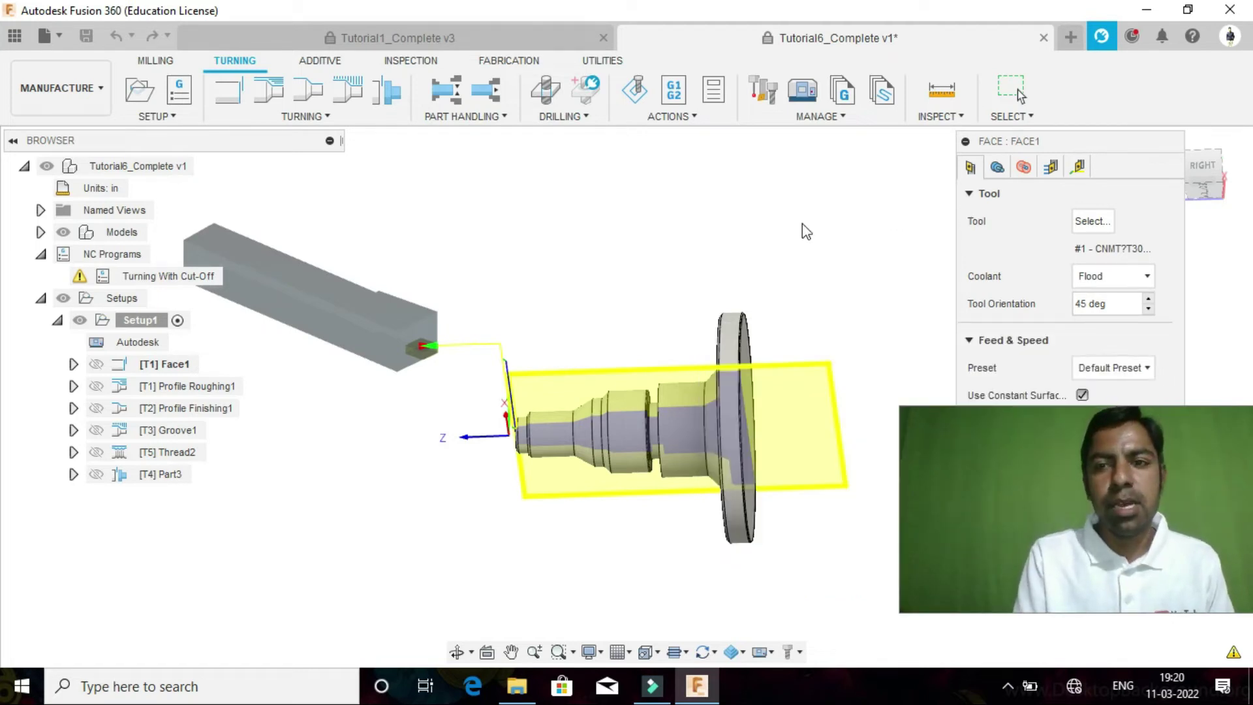
Step: Close the FACE : FACE1 dialog to apply the 45 deg tool orientation
click(803, 224)
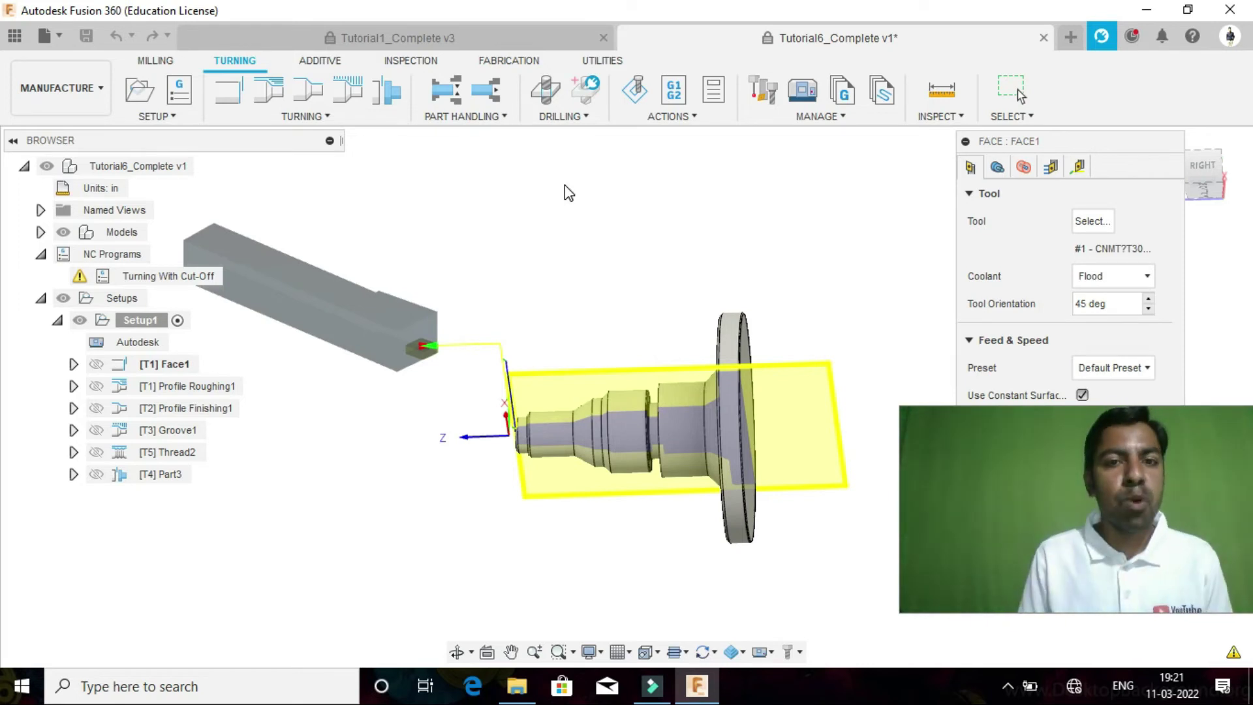
click(628, 97)
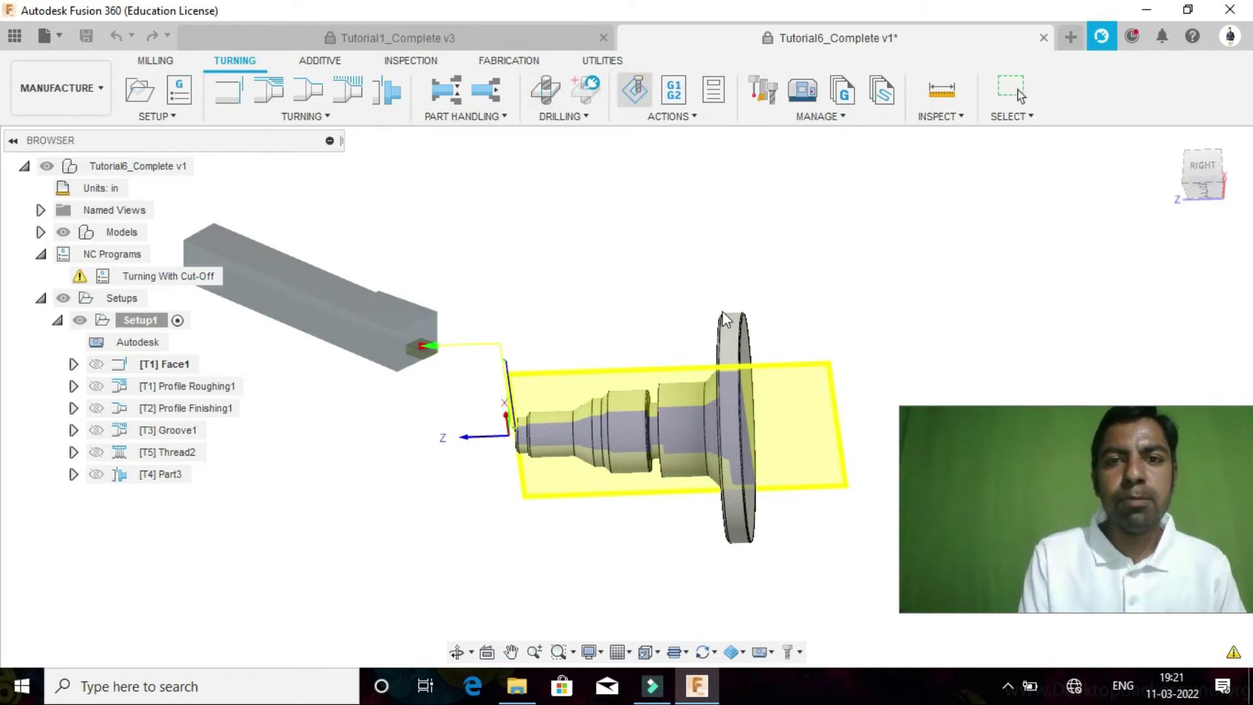
Step: Simulate the Face1 toolpath and play the facing pass on the stock
click(637, 93)
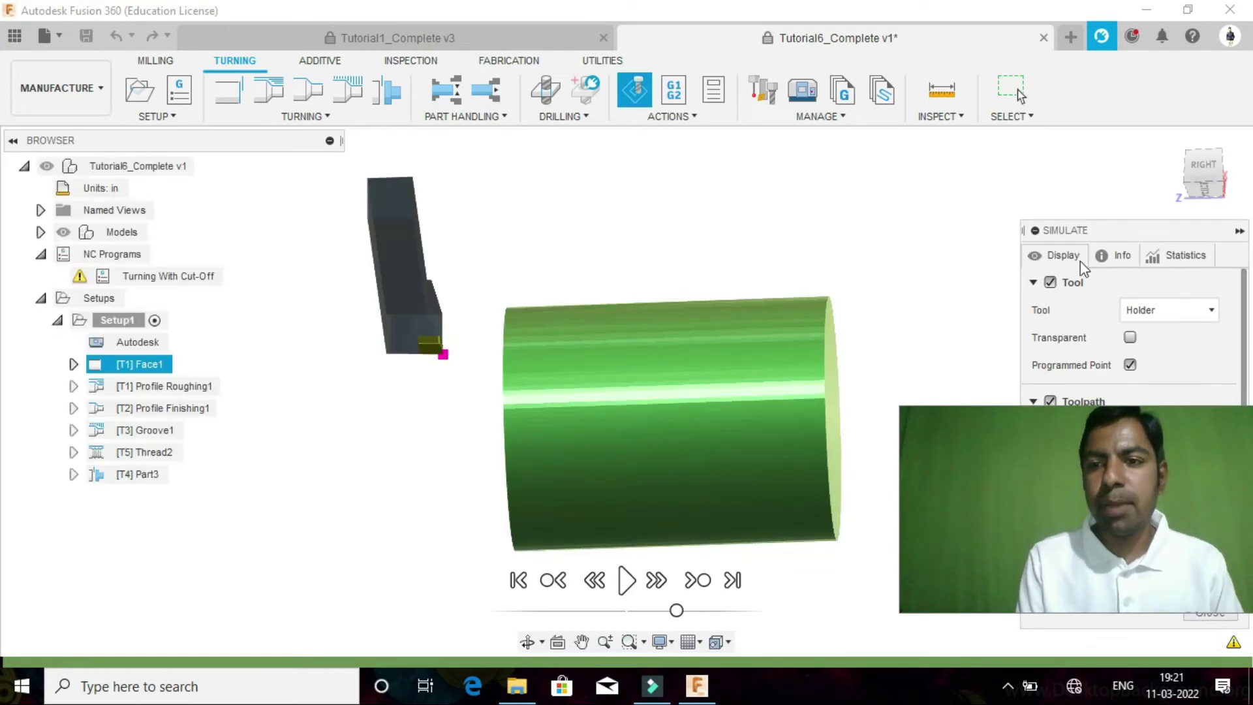
drag(1102, 233, 1089, 186)
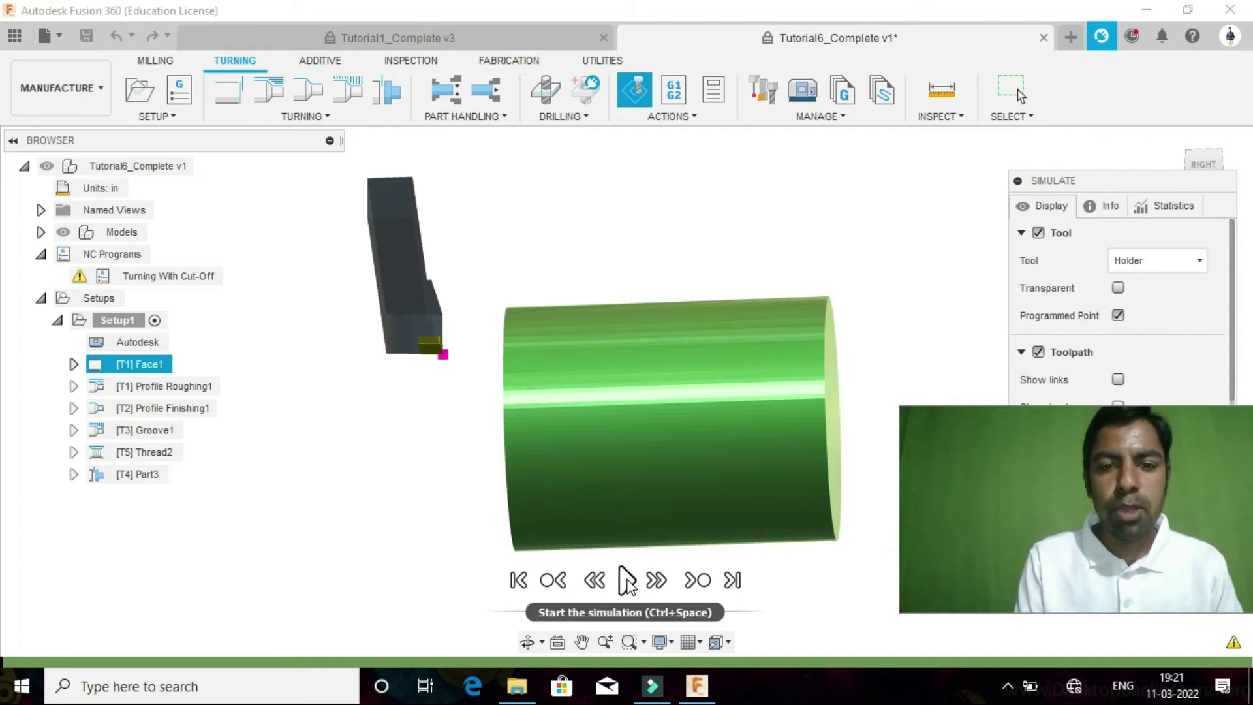
click(628, 582)
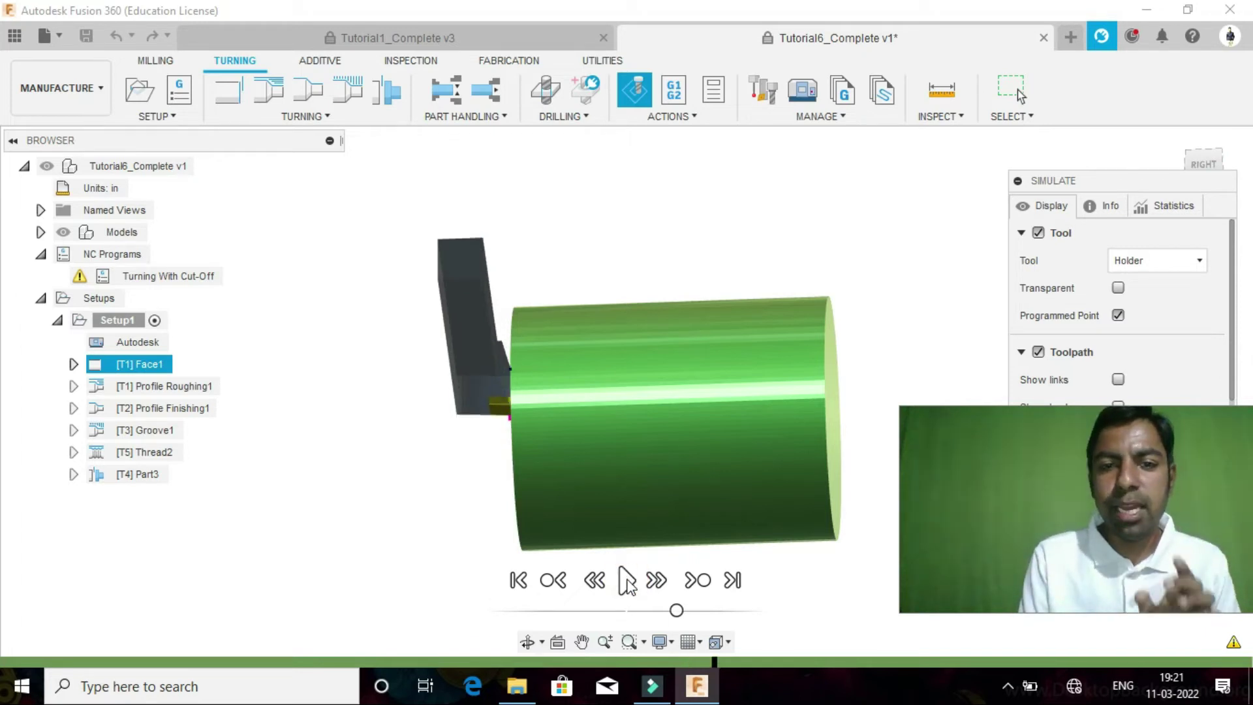
Step: Pause and rewind the simulation to its start, with the Simulate panel moved aside
click(627, 582)
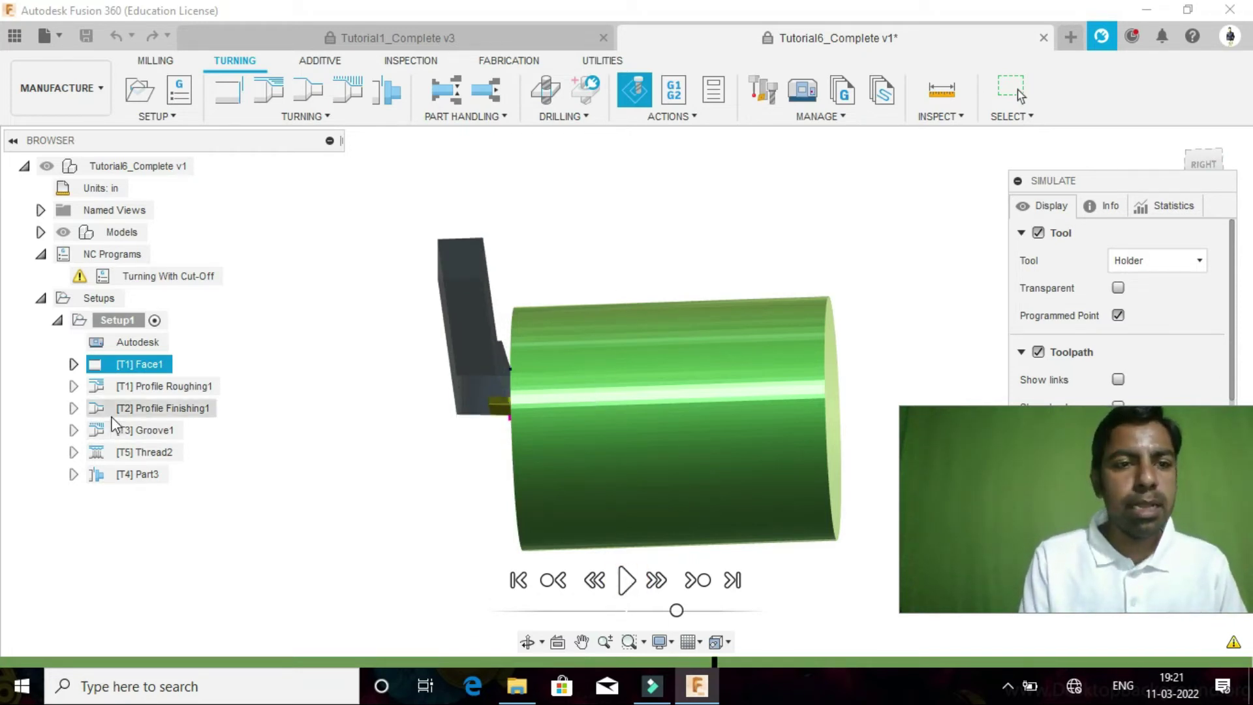
click(114, 365)
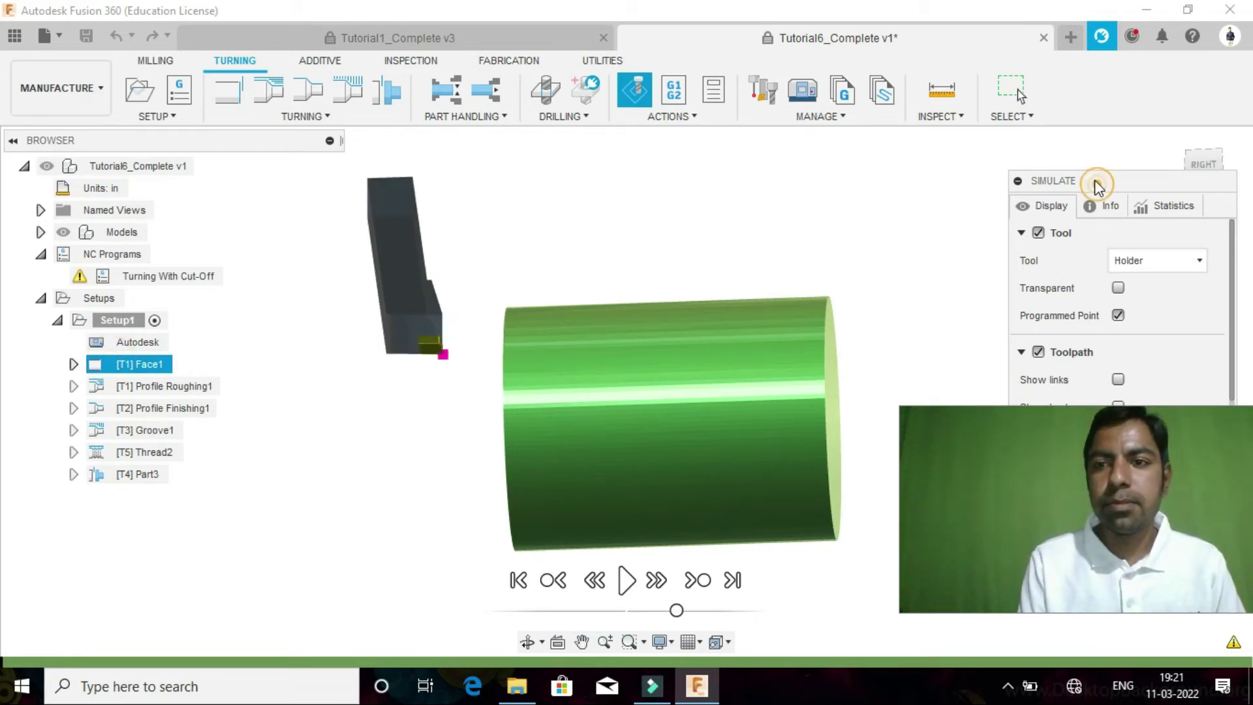
mouse_move(1097, 188)
mouse_down()
mouse_move(1063, 140)
mouse_move(1078, 160)
mouse_up()
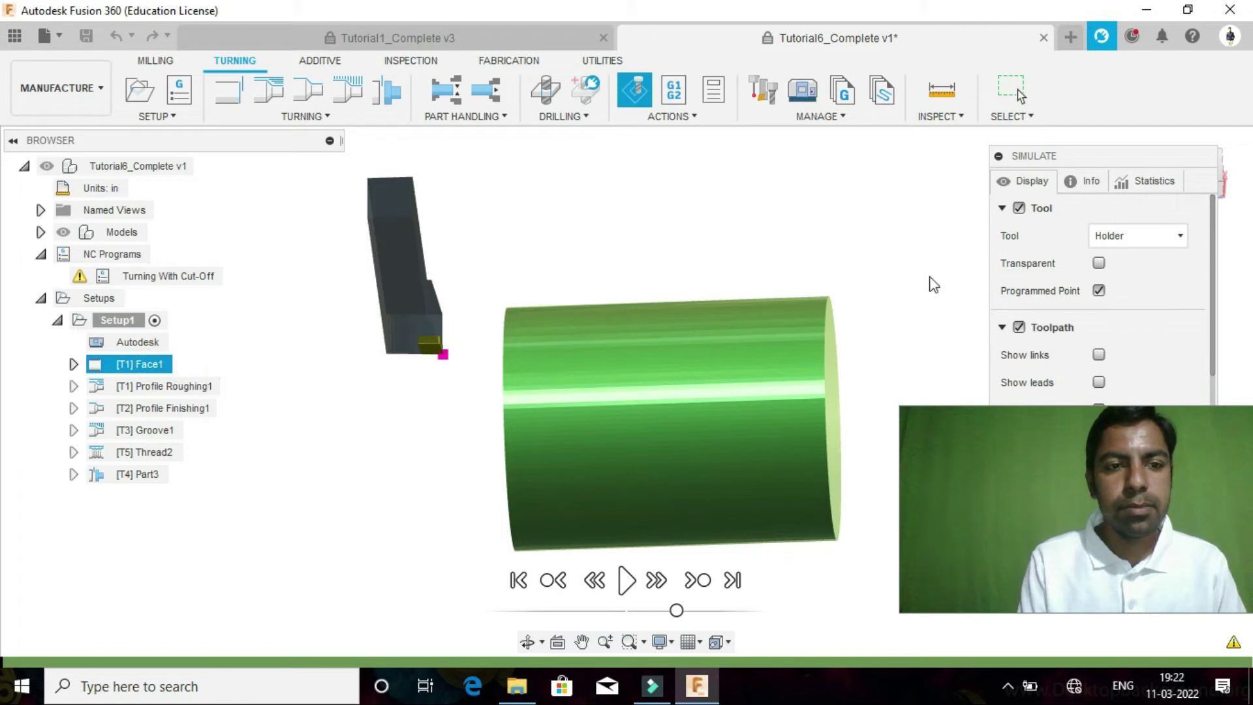
mouse_move(1168, 160)
mouse_down()
mouse_move(1104, 121)
mouse_move(861, 147)
mouse_up()
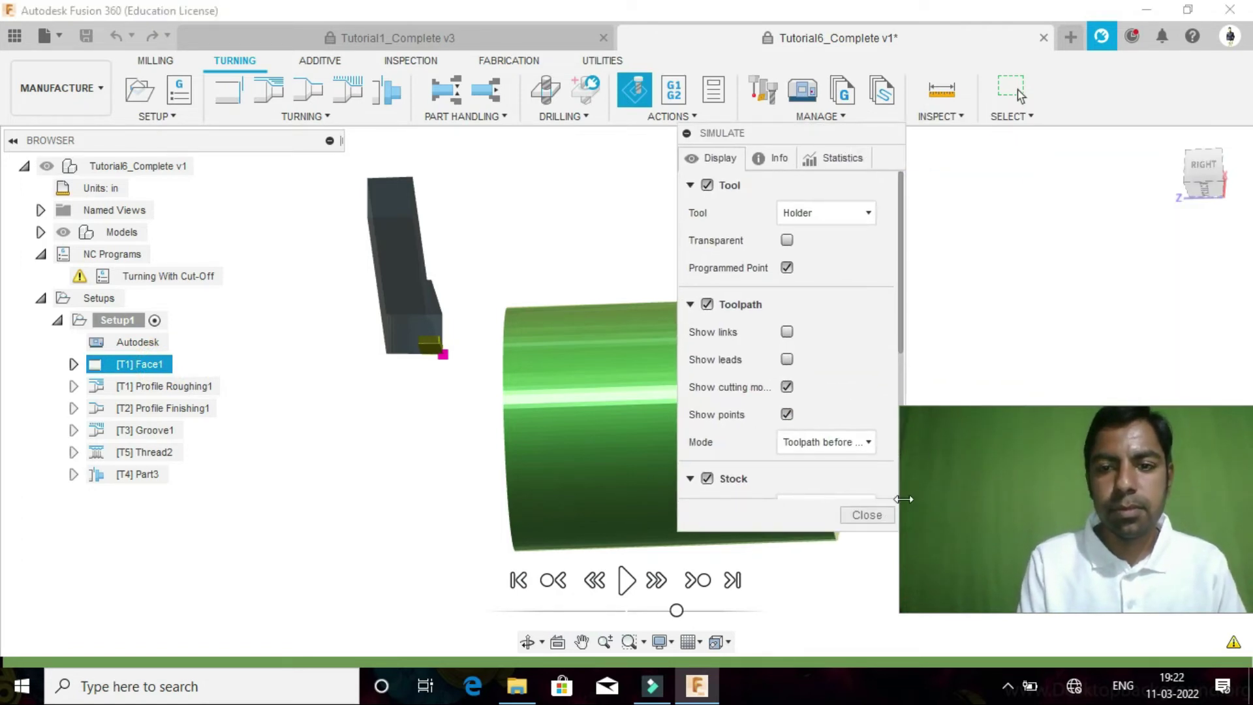
Step: Exit the simulation, change Face1's tool orientation from 0 to 45 deg, and accept the edit
click(877, 515)
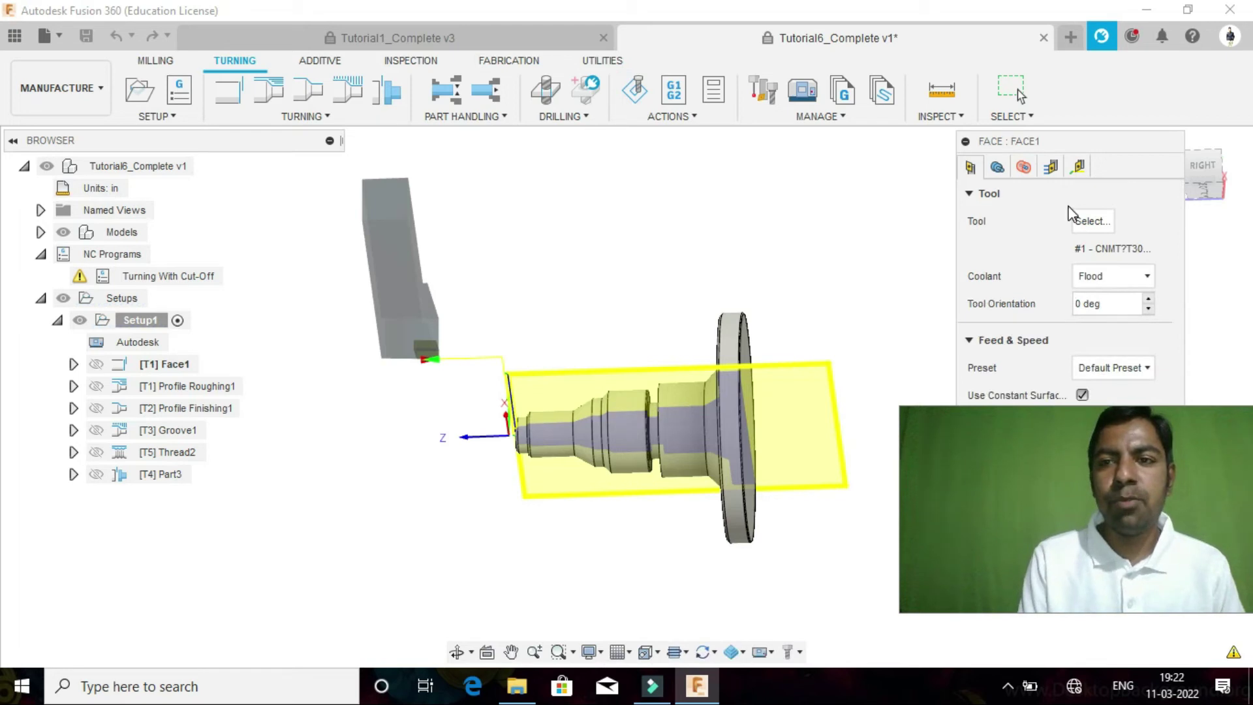
drag(1064, 142, 877, 122)
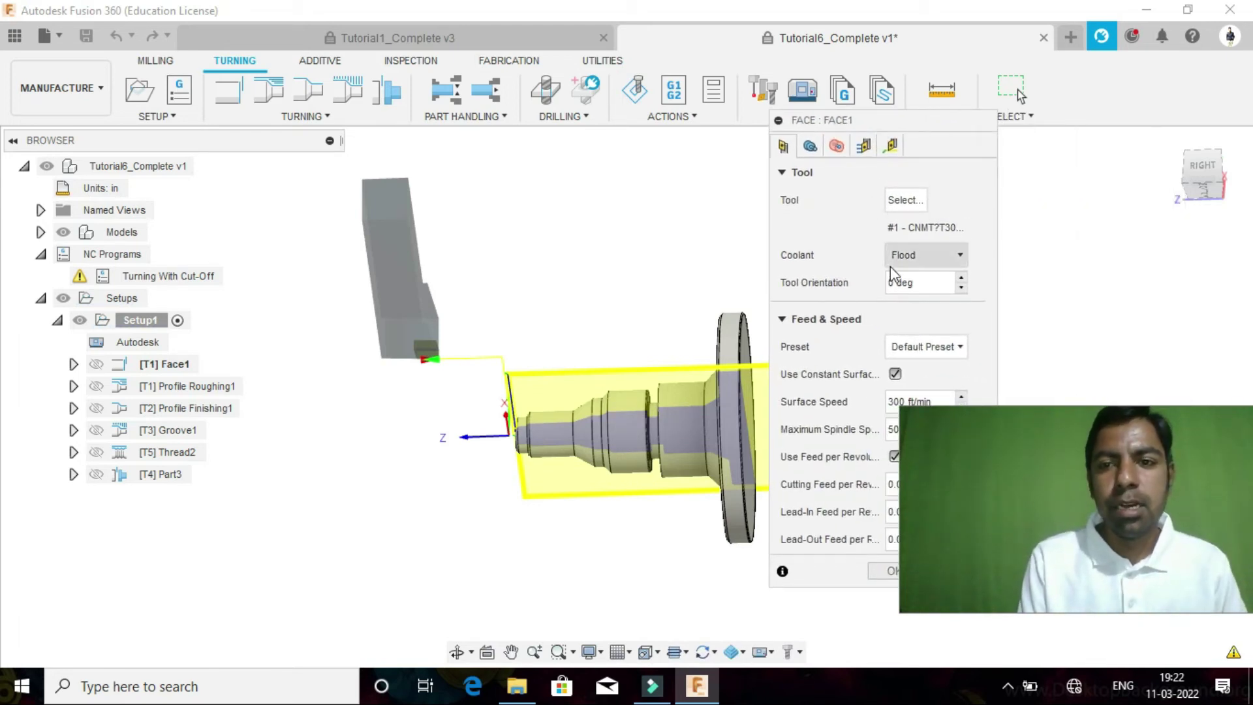
double_click(882, 284)
key(BackSpace)
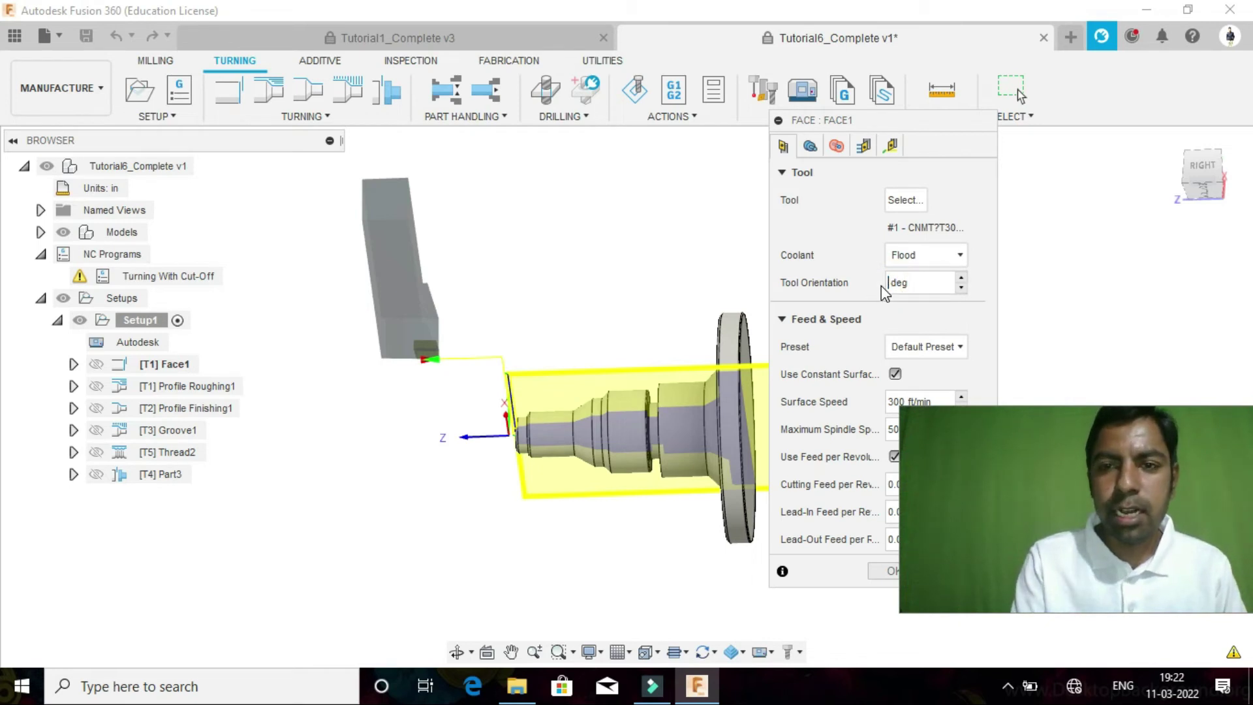
text(45)
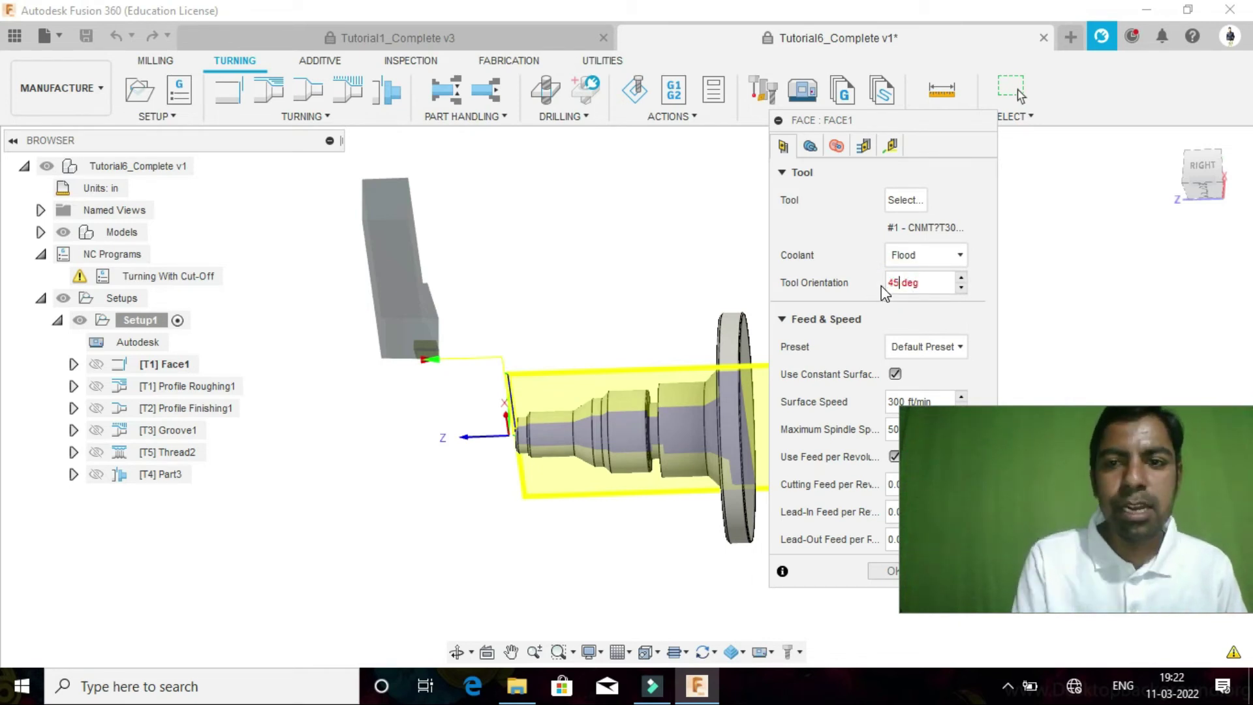
click(924, 152)
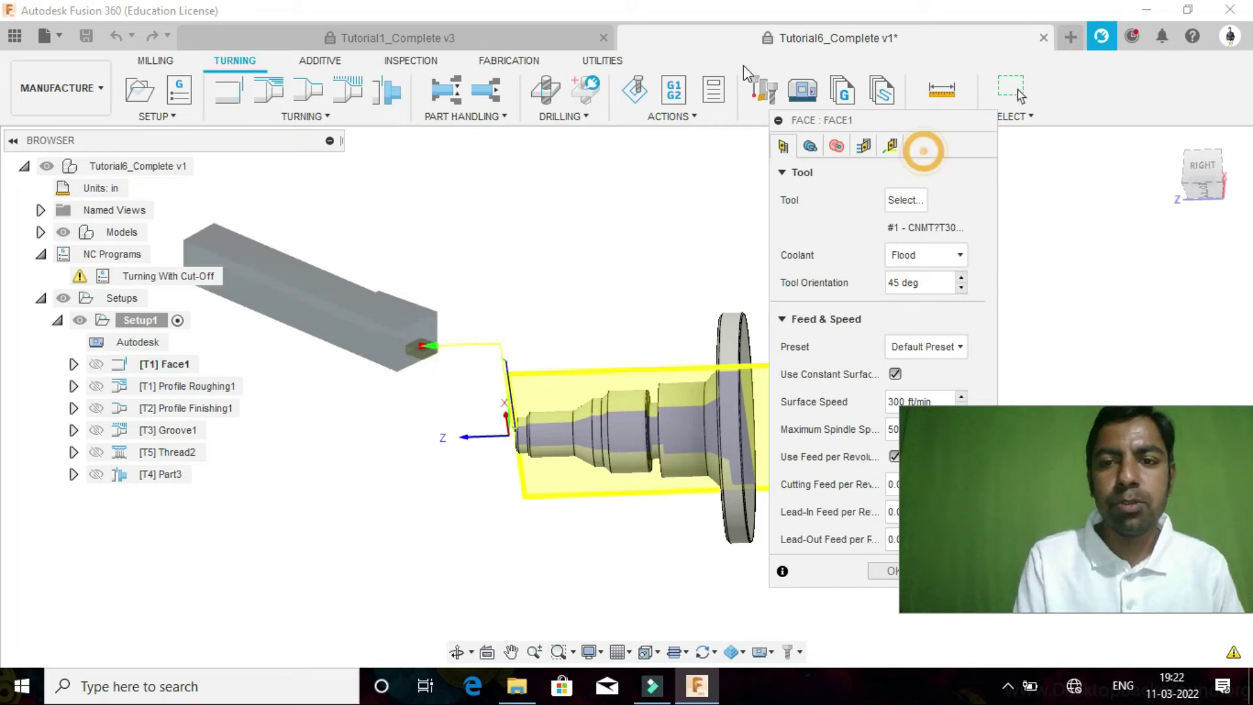
click(874, 569)
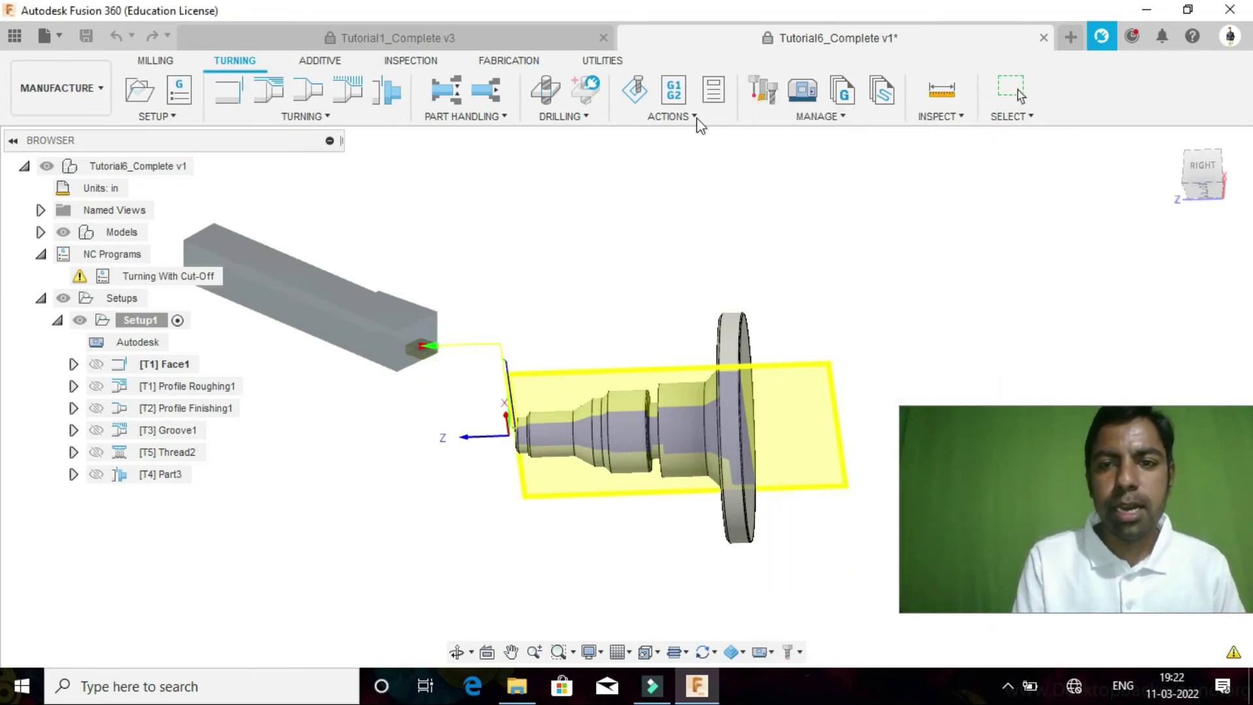
Step: Simulate Face1 again and play the 45 deg holder facing the green stock
click(642, 98)
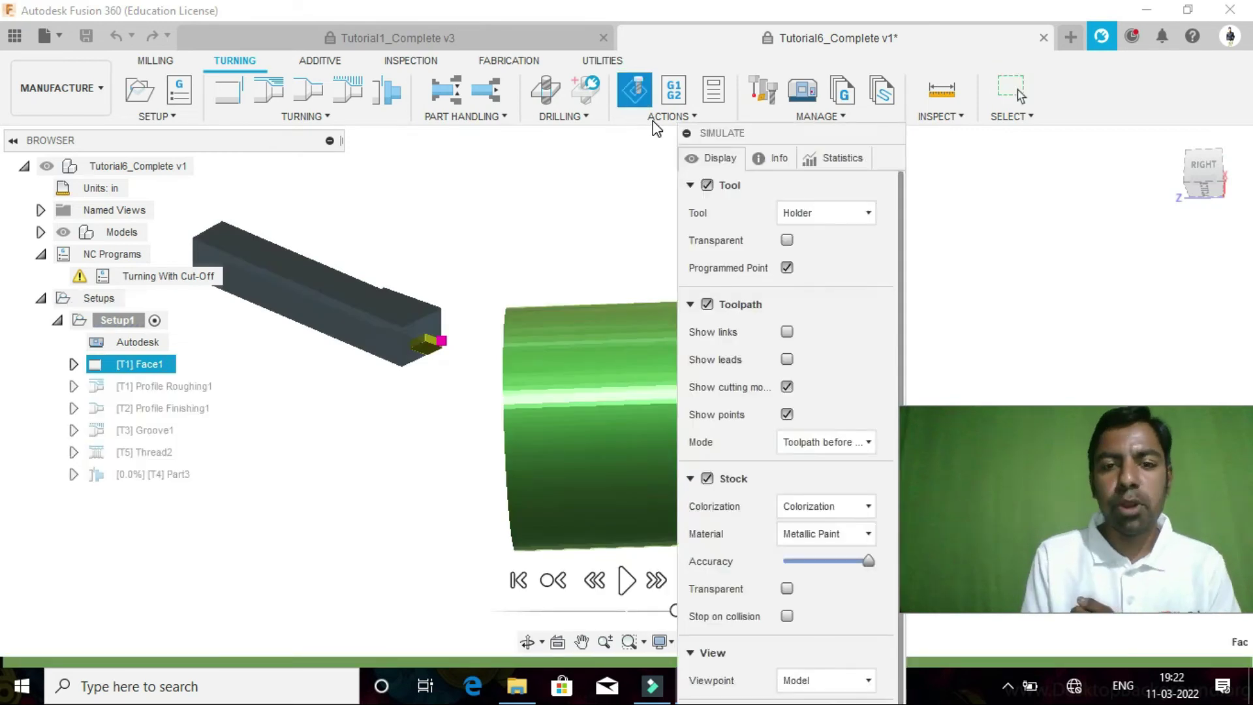
drag(791, 131, 859, 123)
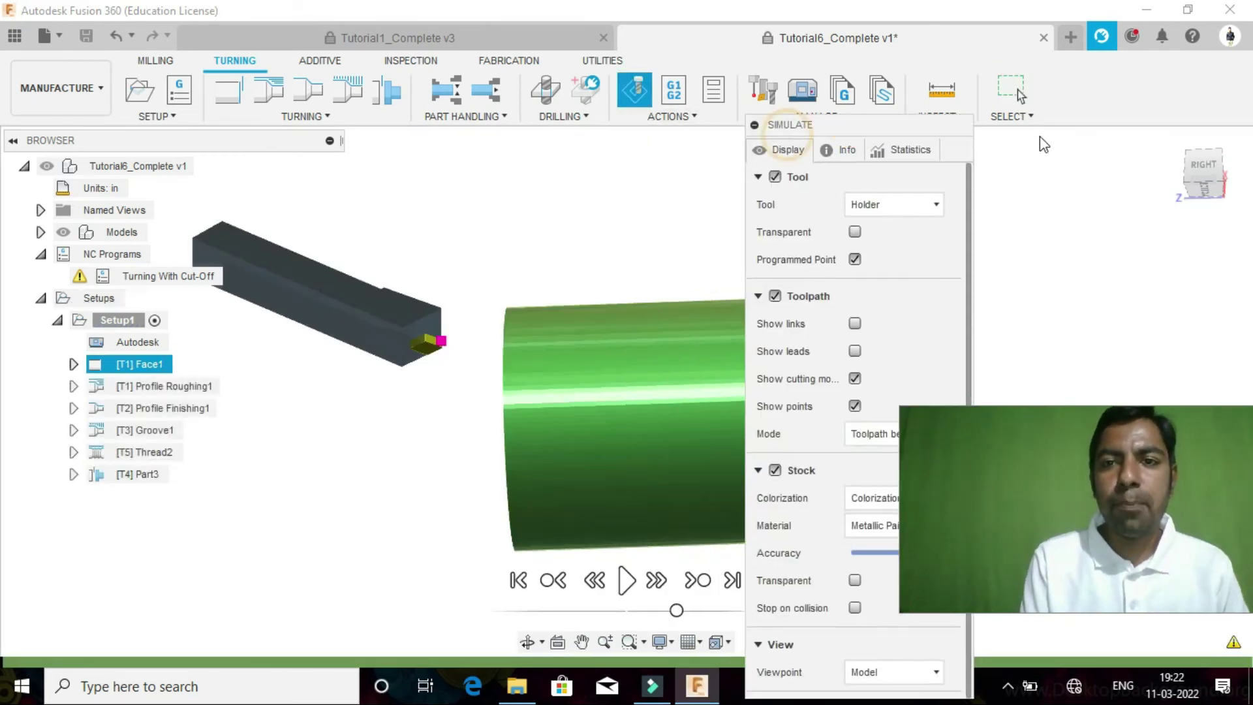
drag(1041, 137, 1070, 139)
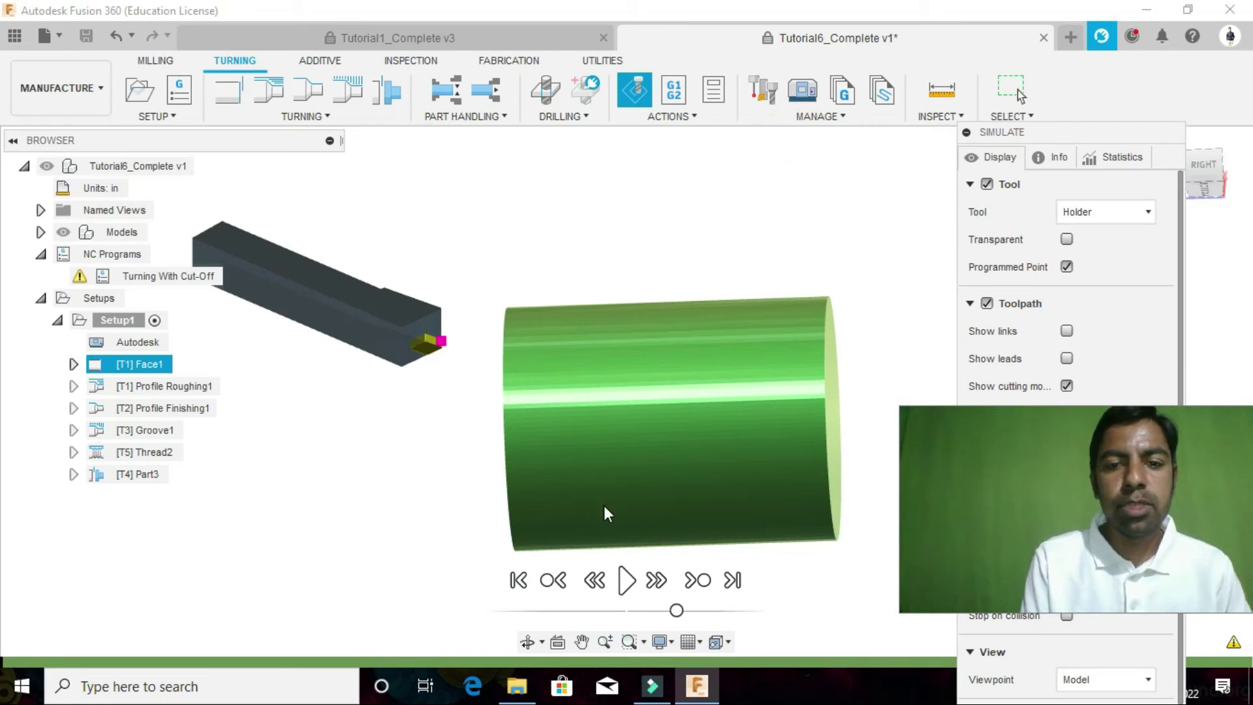
click(626, 581)
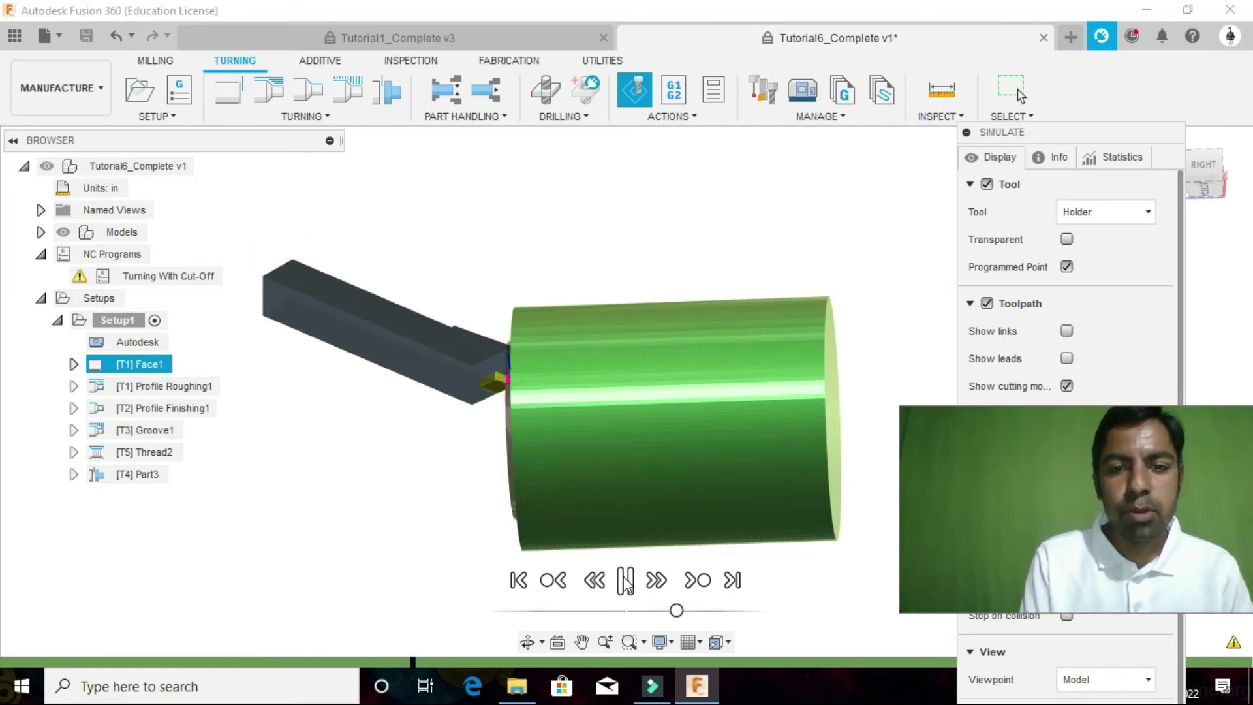
Step: Pause the simulation with the slanted holder's insert at the stock's end face
click(625, 583)
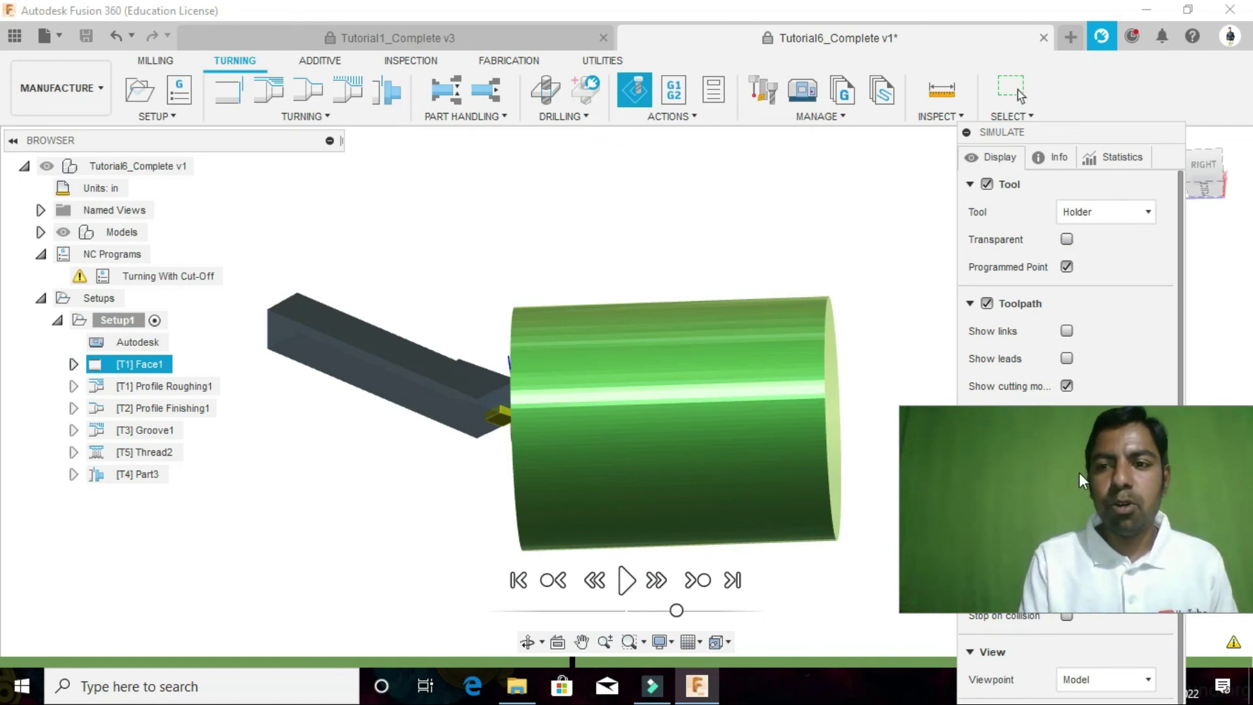
Step: Move the Simulate panel left and stop the screen recorder from the system tray
drag(1074, 133, 844, 112)
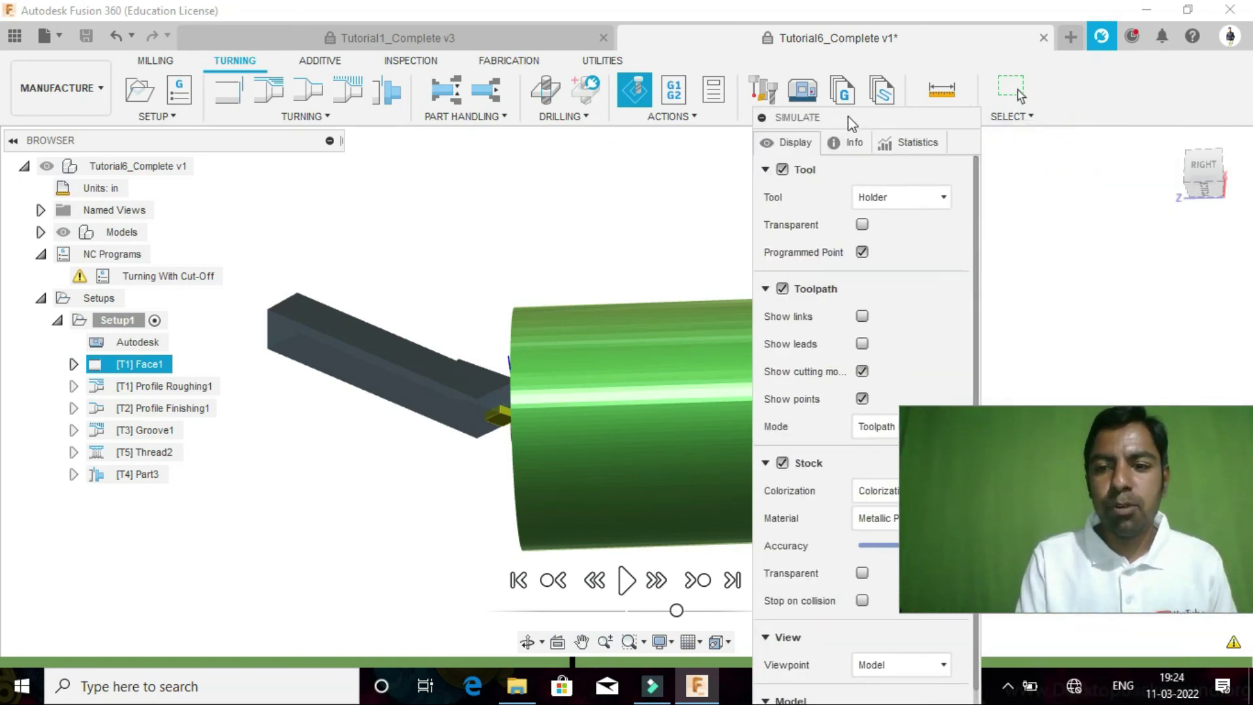
click(1008, 685)
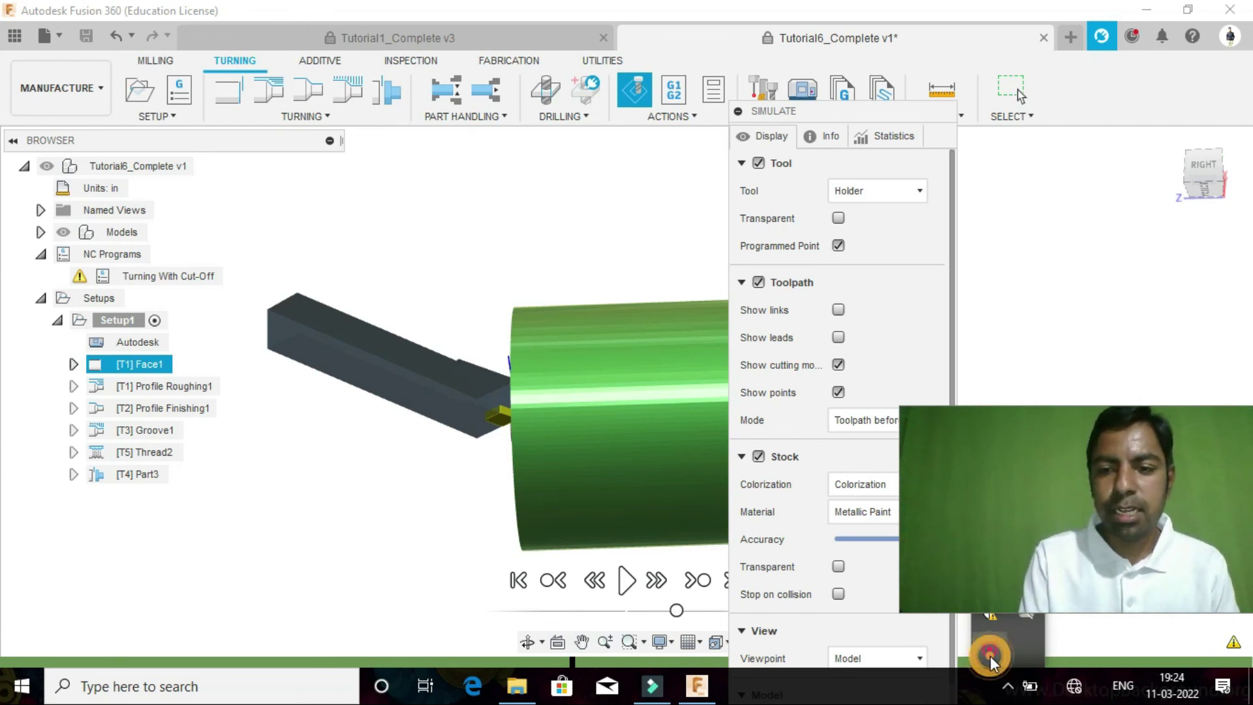
right_click(990, 656)
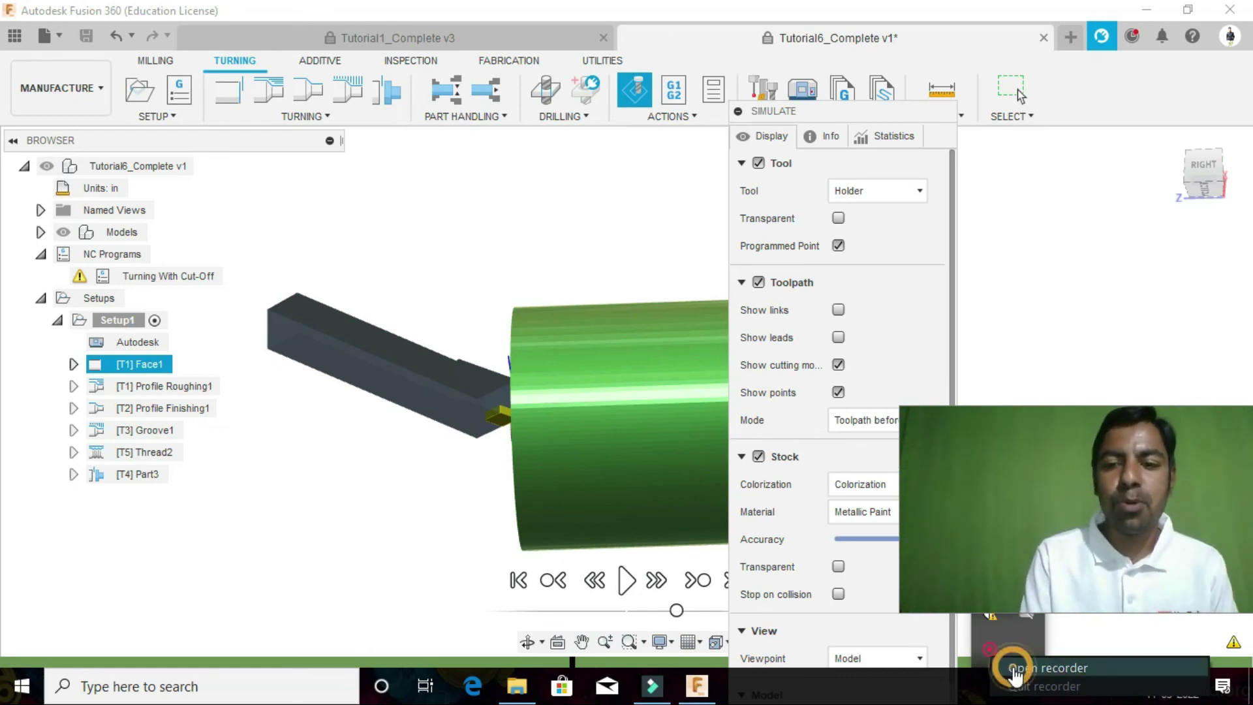
click(1011, 664)
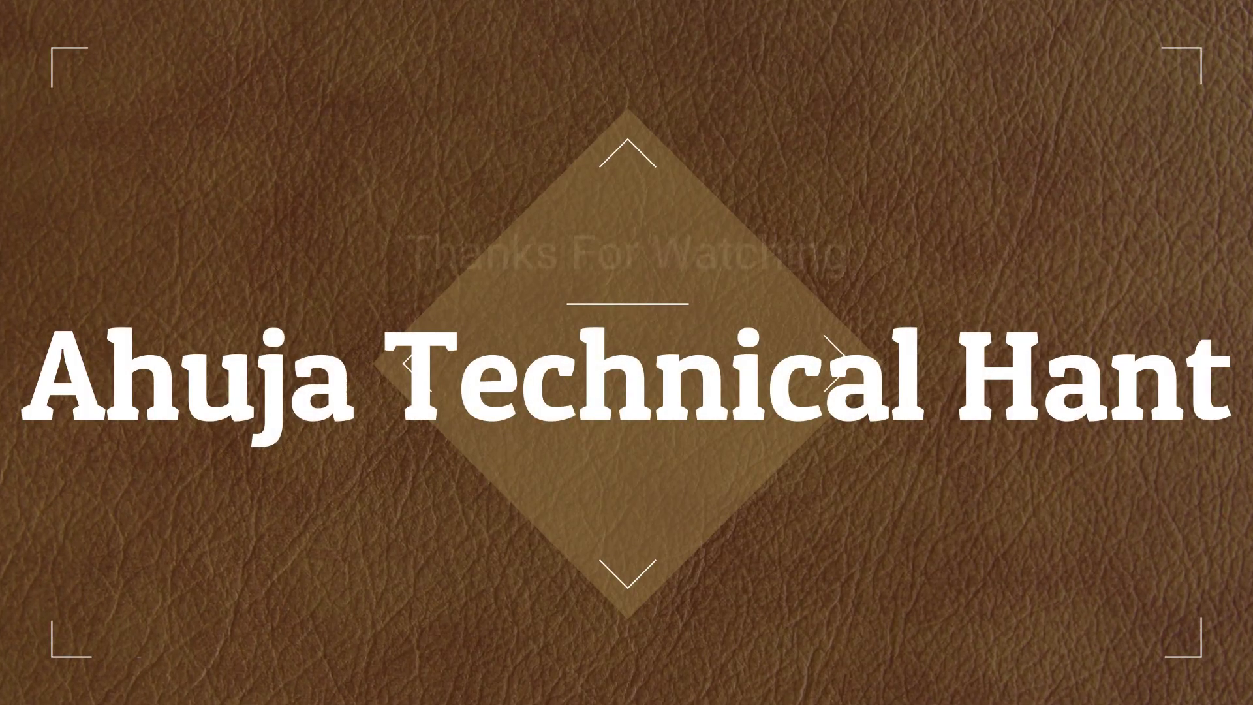